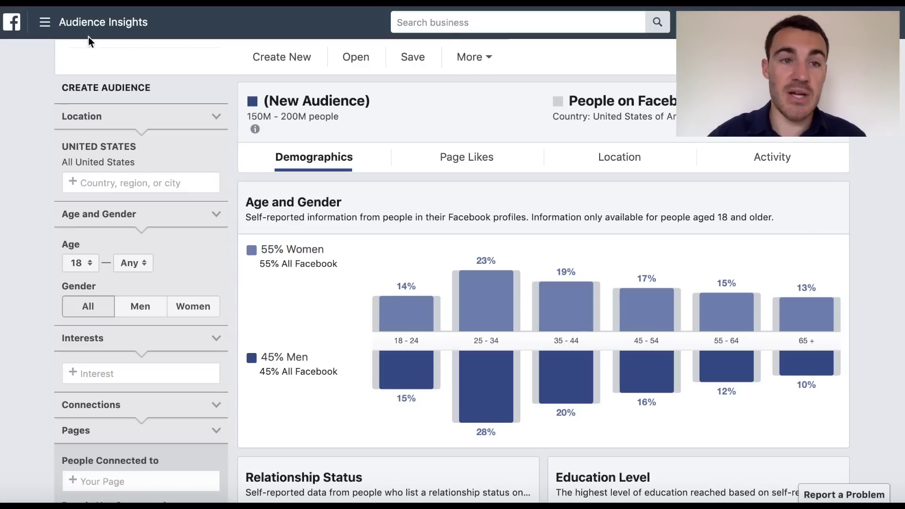
Step: Look through the full list of business tools to locate Audience Insights, and close the list
click(45, 22)
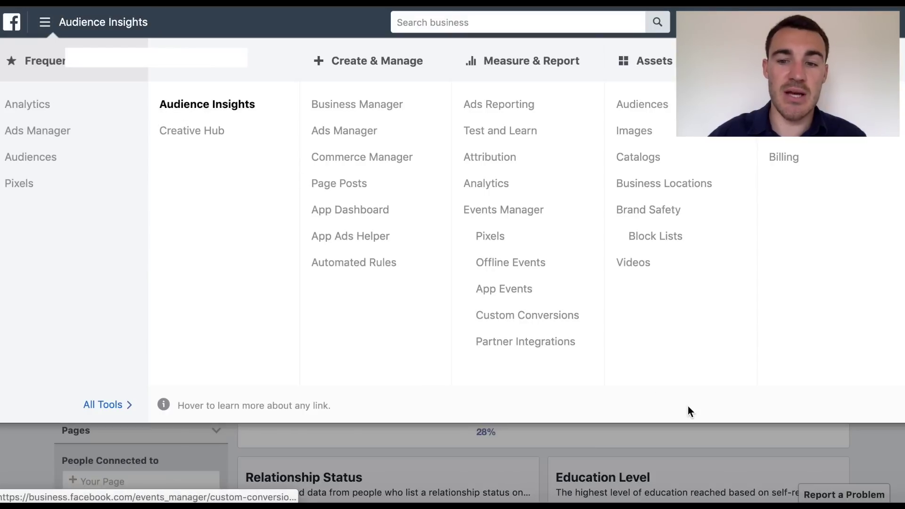
click(737, 455)
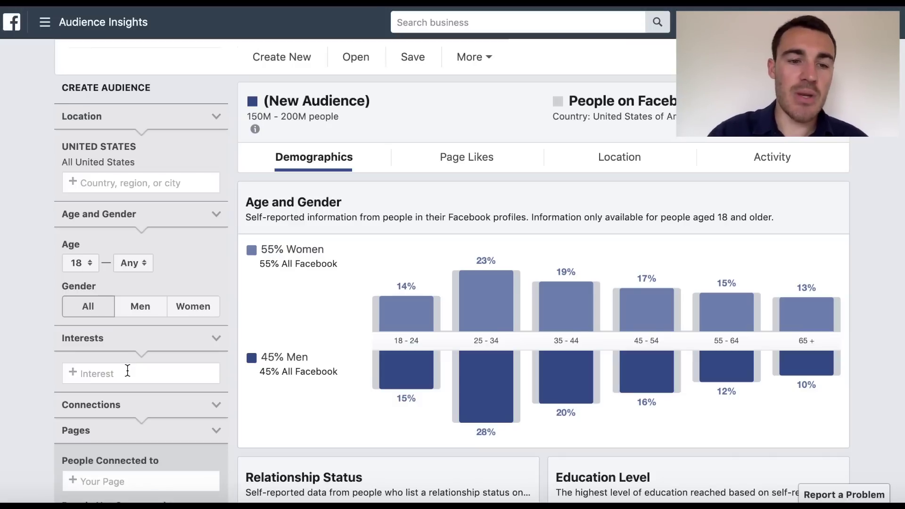
Step: Add Gary Vaynerchuk as an interest for the new United States audience
text(Gary )
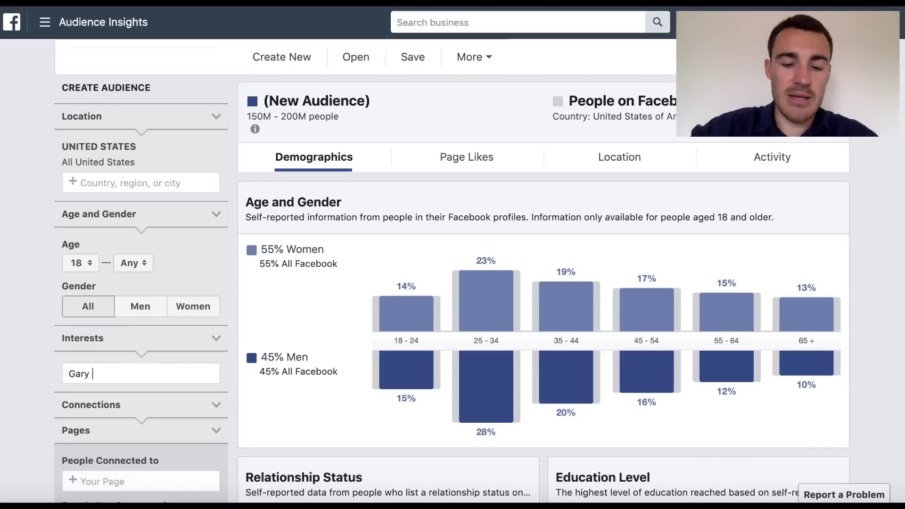
text(Vaynerchu)
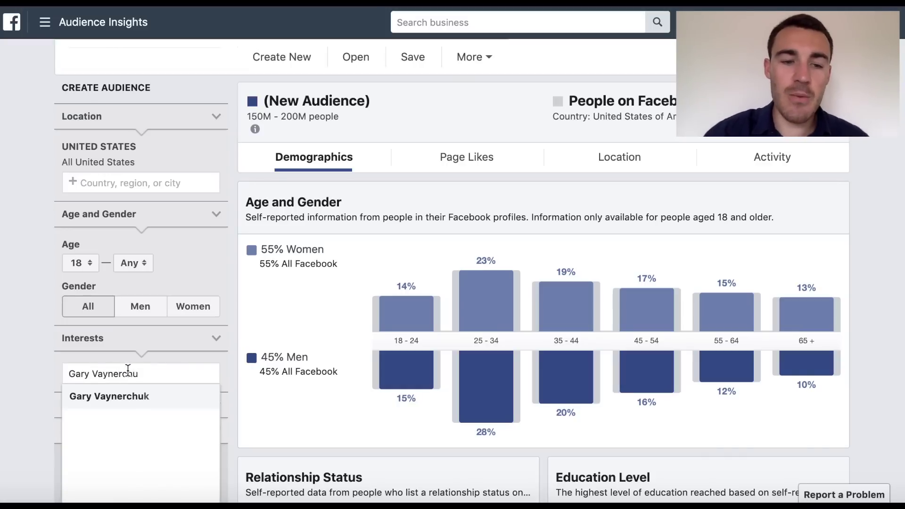
click(144, 397)
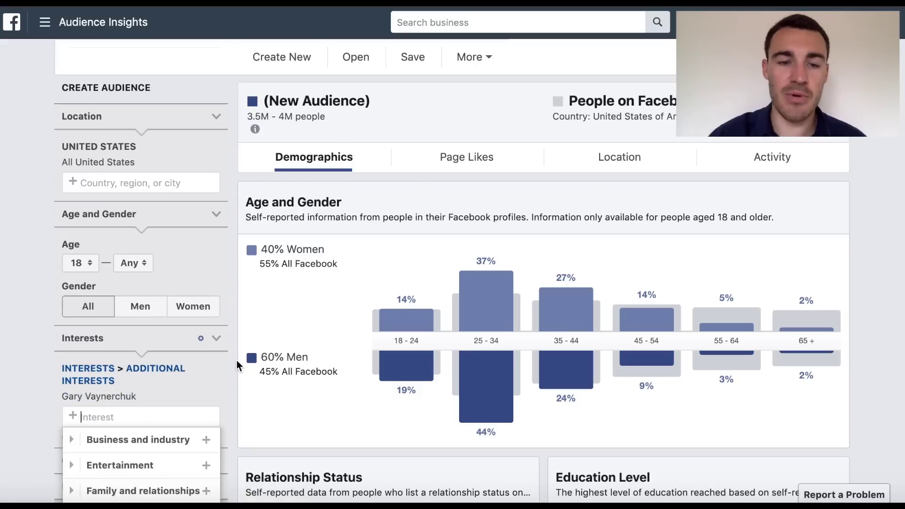
click(229, 361)
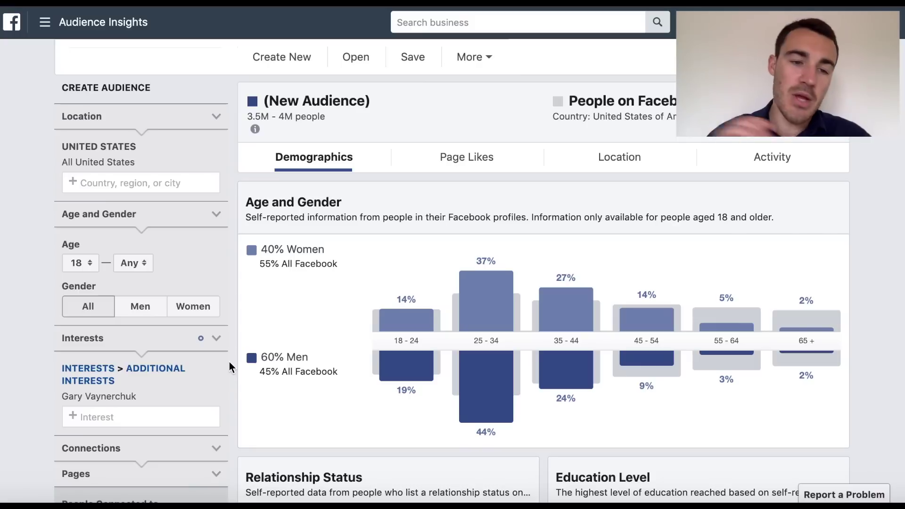
Step: Examine the audience's demographics: age and gender, relationship status, education level and job titles
mouse_move(692, 327)
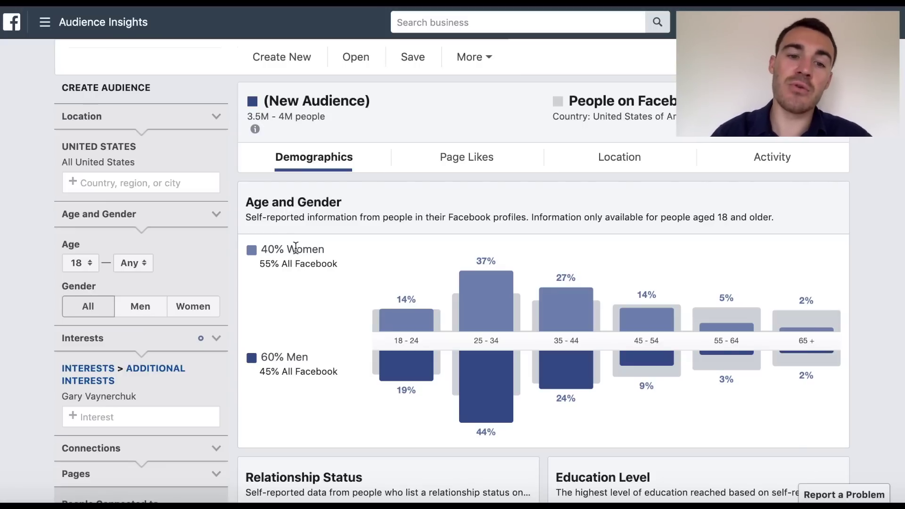
scroll(415, 281, down, 5)
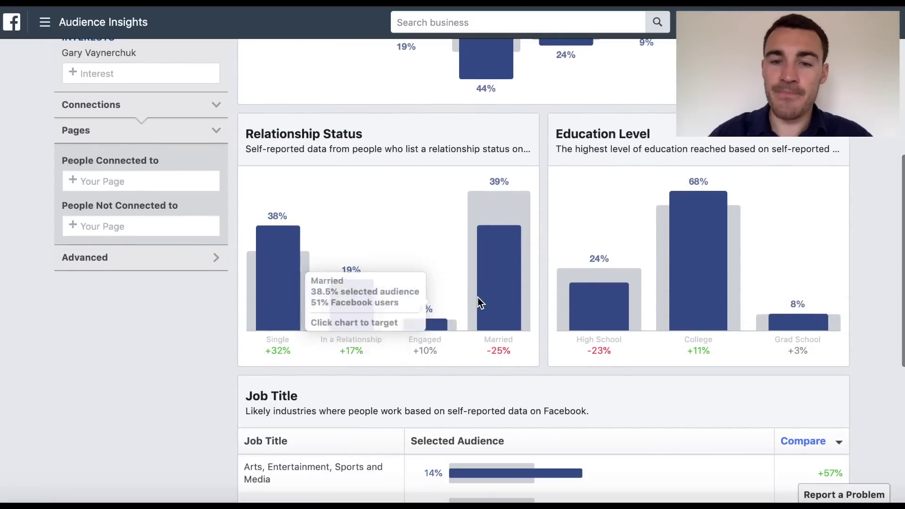
scroll(377, 320, up, 1)
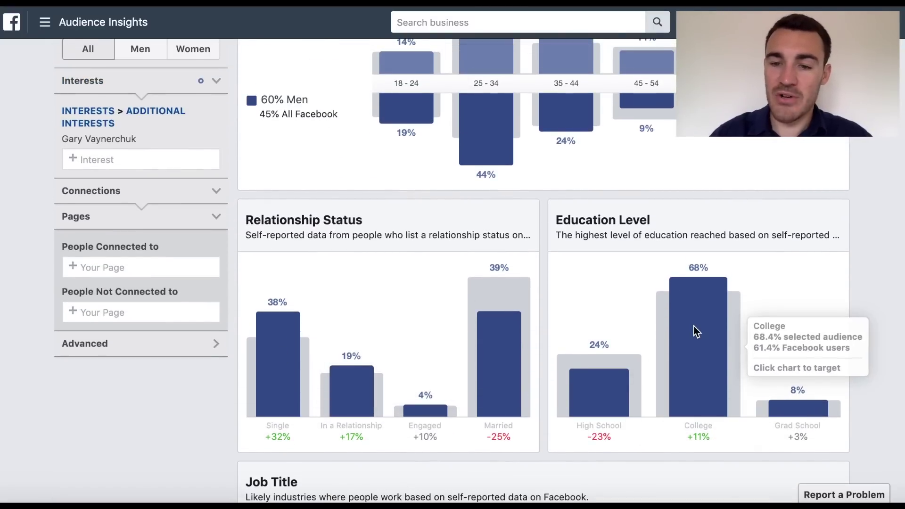
scroll(729, 357, down, 1)
scroll(729, 356, down, 6)
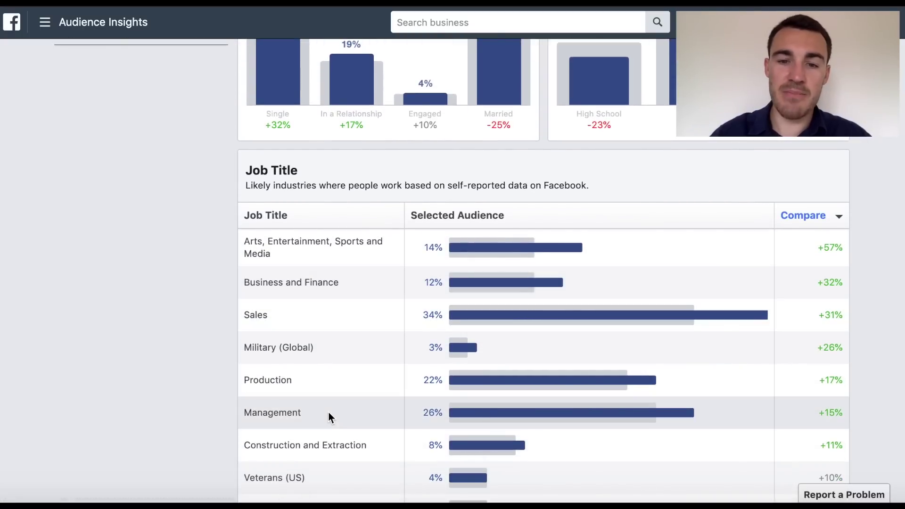
scroll(361, 349, down, 1)
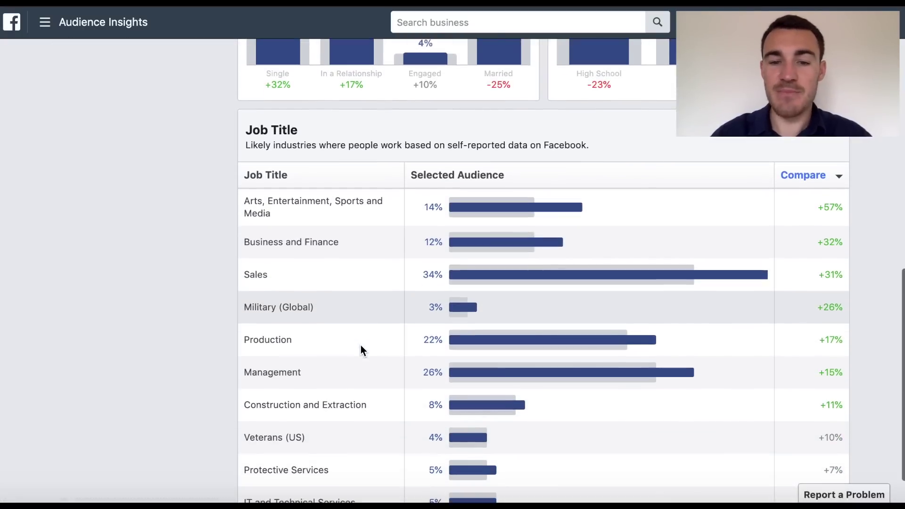
scroll(345, 453, down, 1)
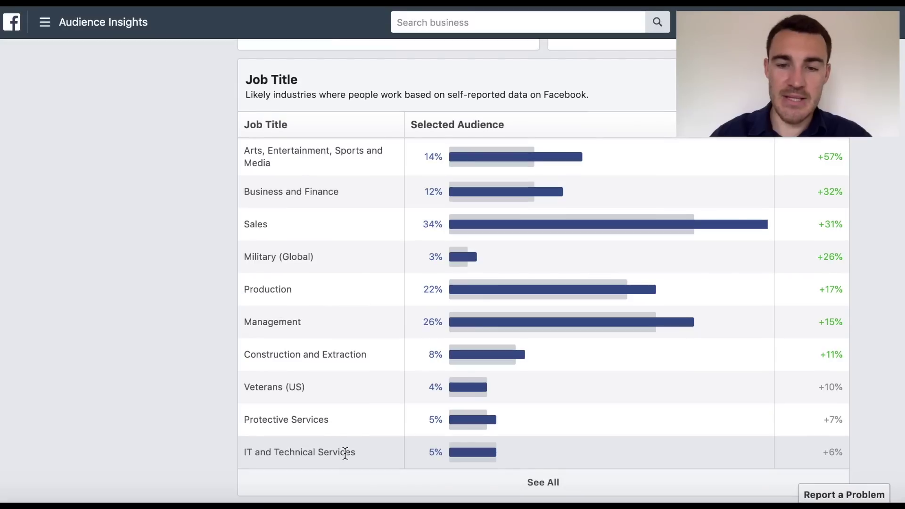
scroll(347, 452, up, 12)
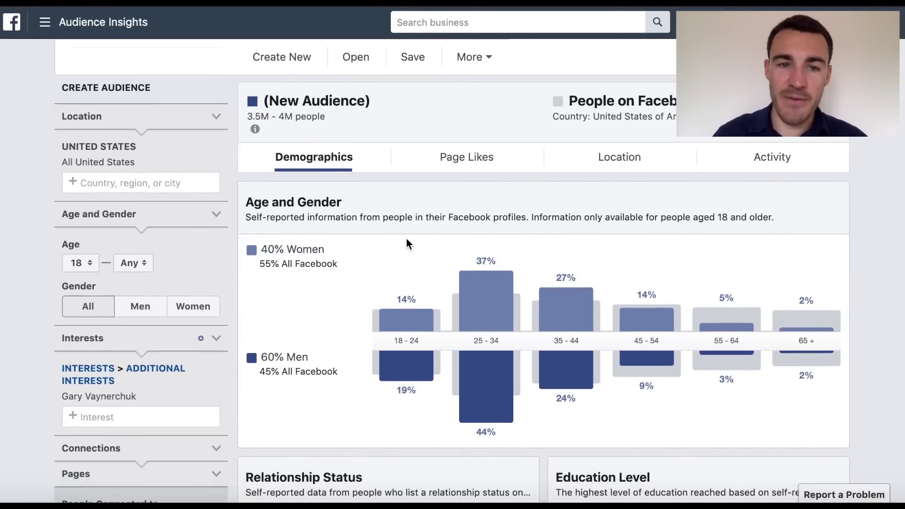
Step: Open the audience's Page Likes insights and review the Top Categories table
click(478, 160)
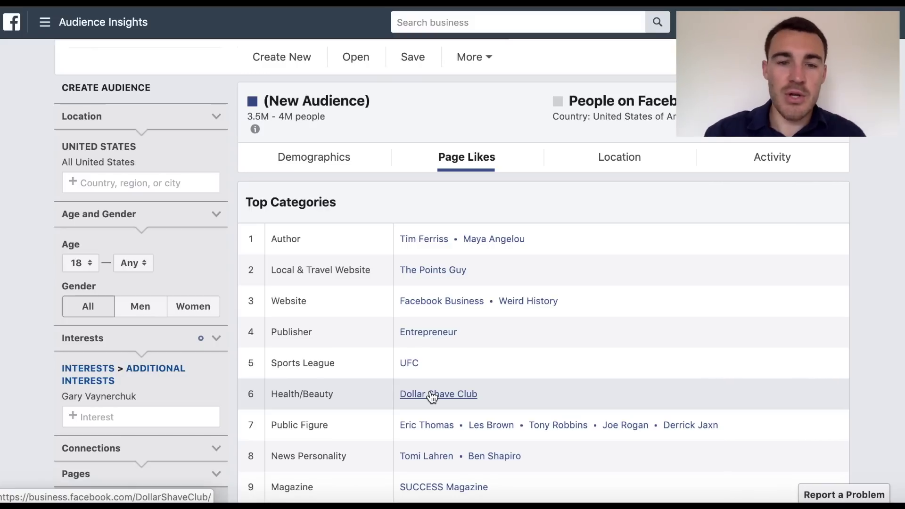
scroll(521, 376, down, 1)
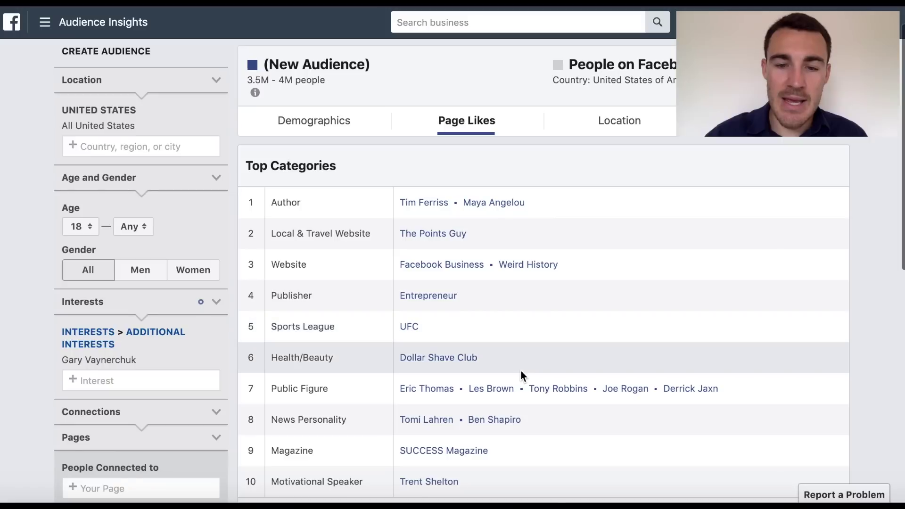
scroll(521, 371, down, 1)
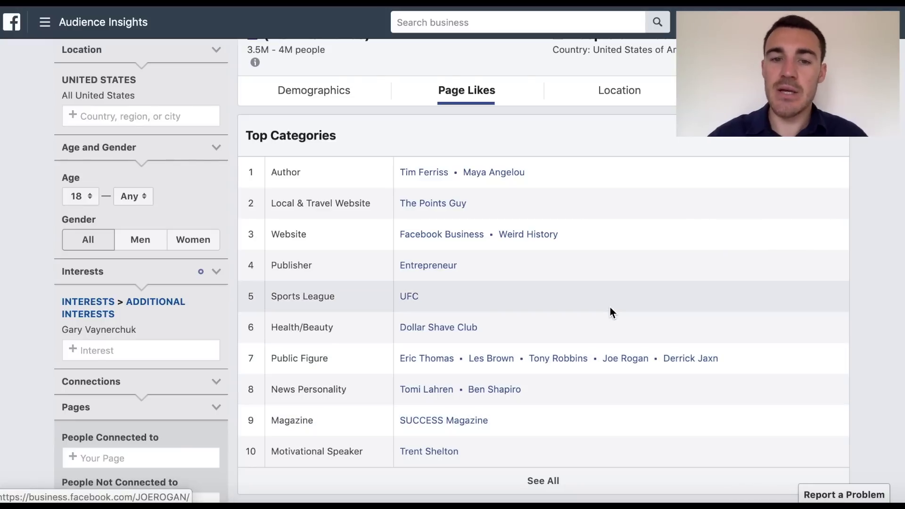
scroll(610, 309, down, 4)
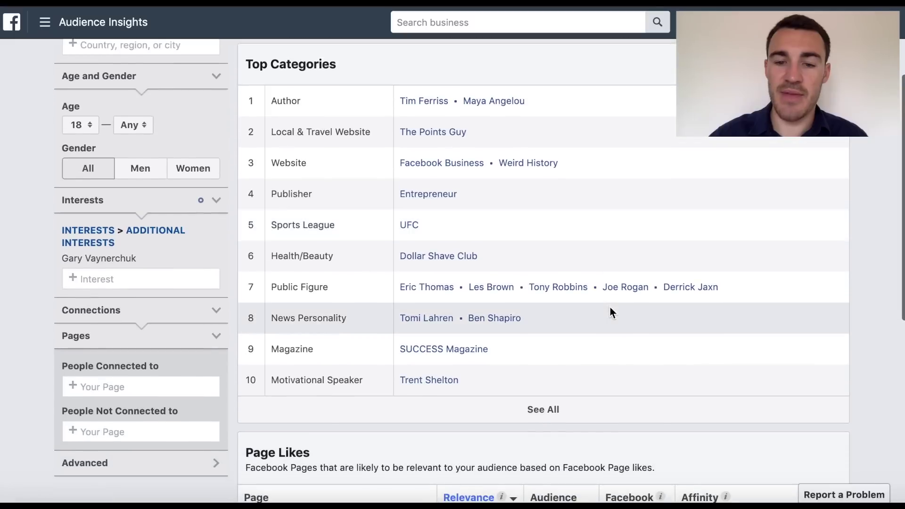
Step: Examine the relevant pages in the Page Likes table, including what Affinity means and how the highest-ranked pages score
scroll(610, 308, down, 6)
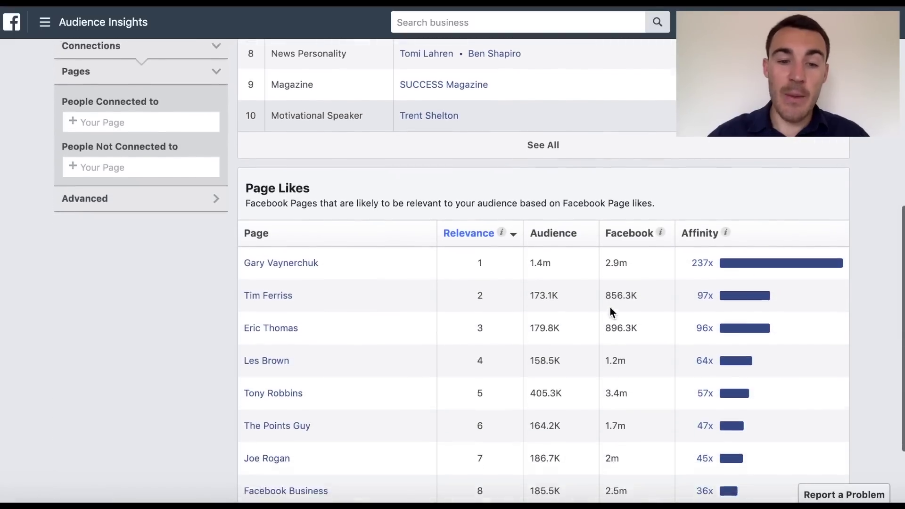
mouse_move(726, 203)
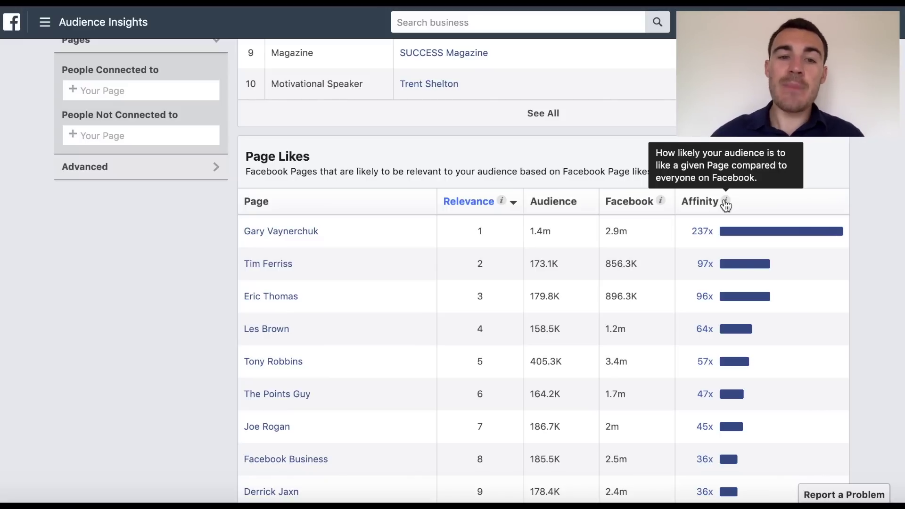
mouse_move(702, 233)
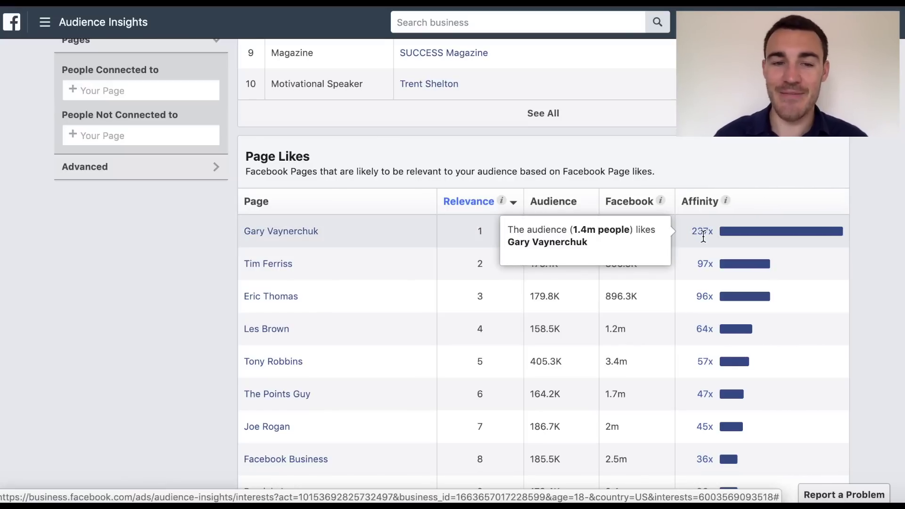
mouse_move(714, 274)
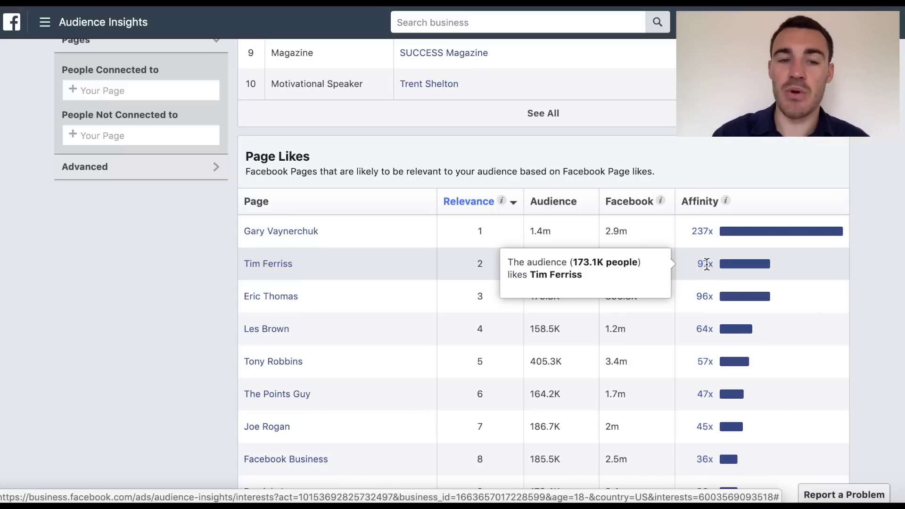
scroll(458, 333, down, 3)
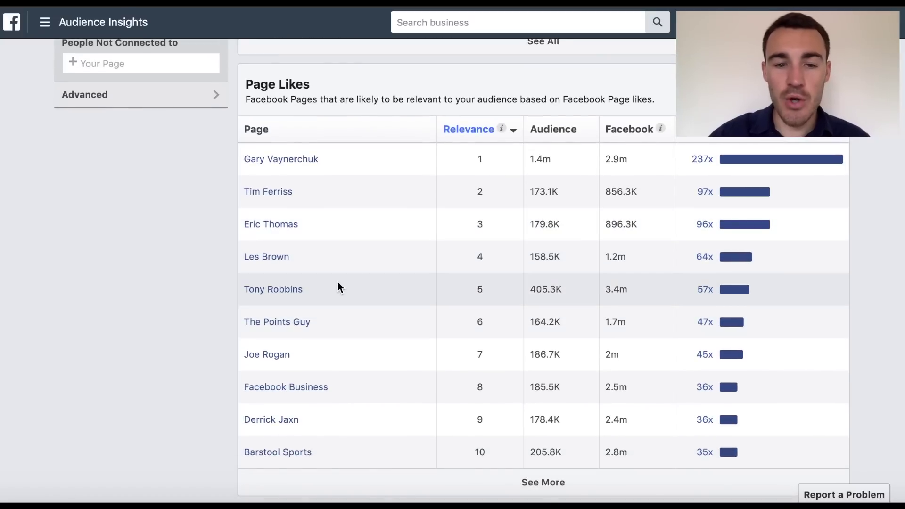
scroll(417, 219, up, 10)
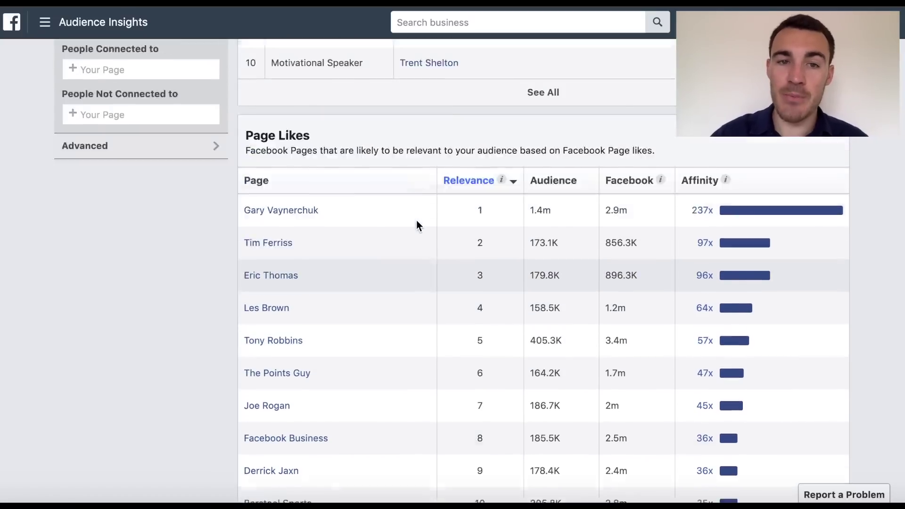
scroll(445, 292, down, 18)
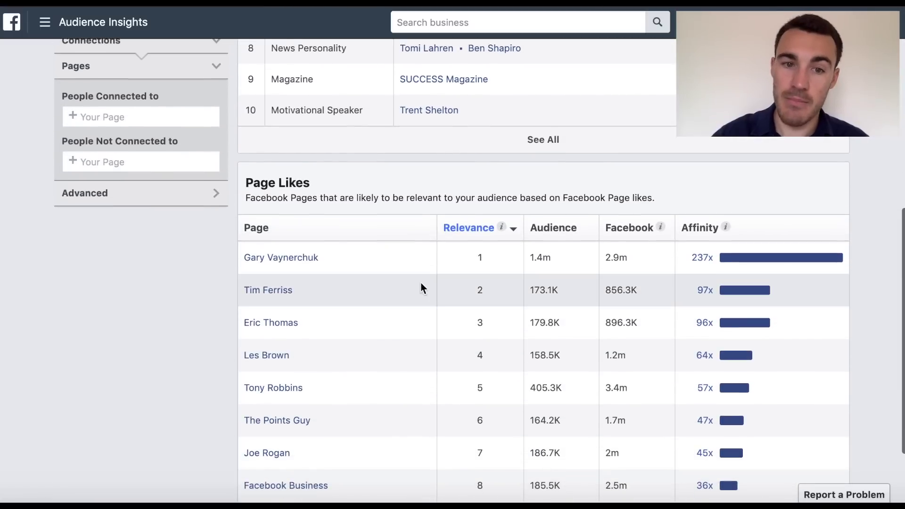
scroll(409, 260, down, 1)
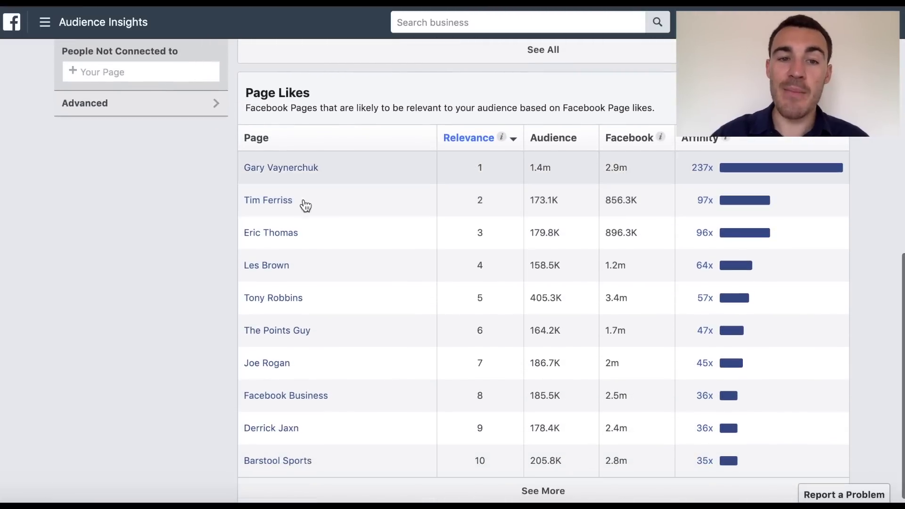
mouse_move(276, 240)
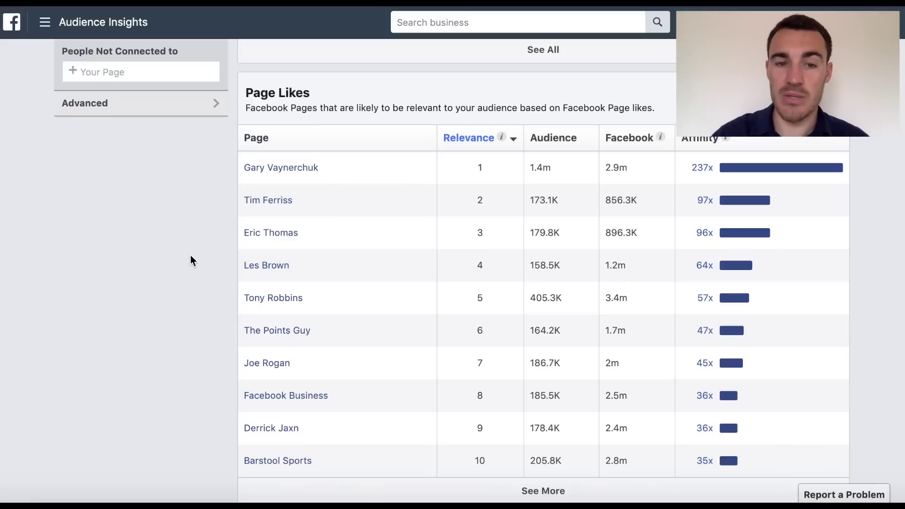
mouse_move(264, 300)
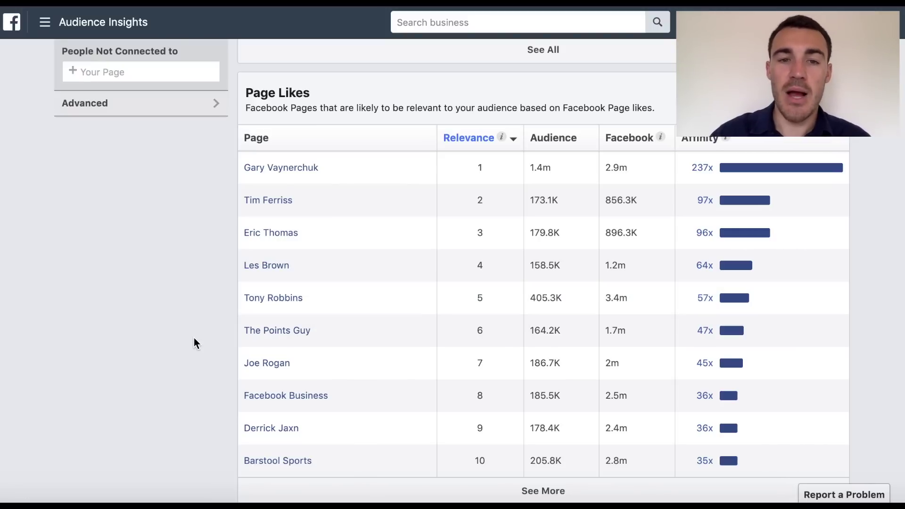
Step: Remove the Gary Vaynerchuk interest from the audience
scroll(193, 338, up, 7)
scroll(420, 332, up, 4)
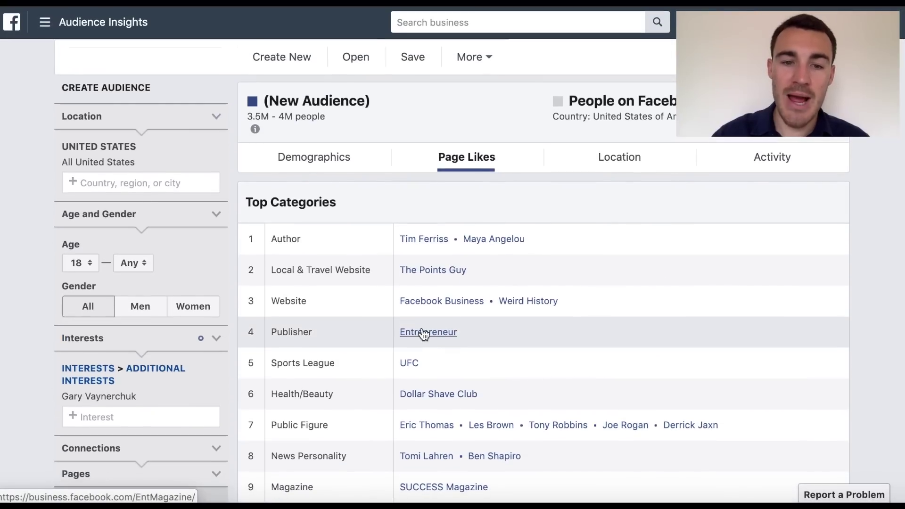
click(416, 333)
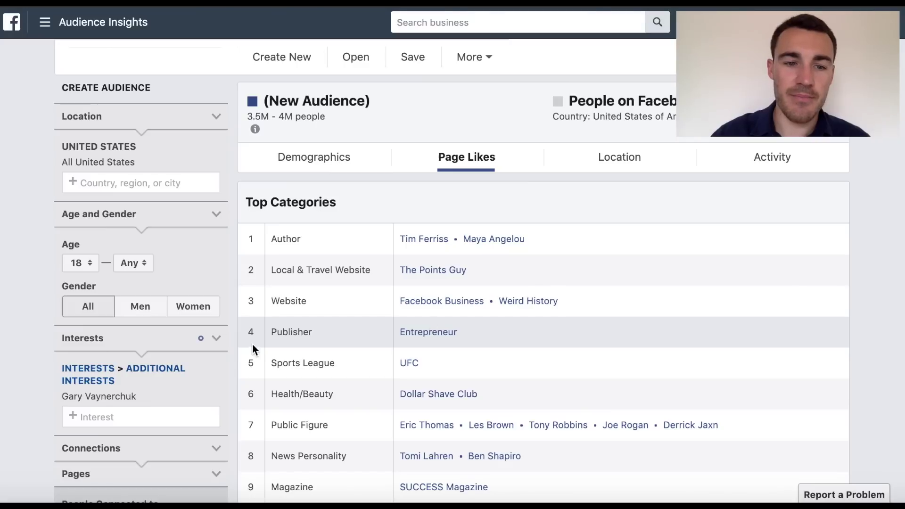
mouse_move(168, 397)
click(216, 398)
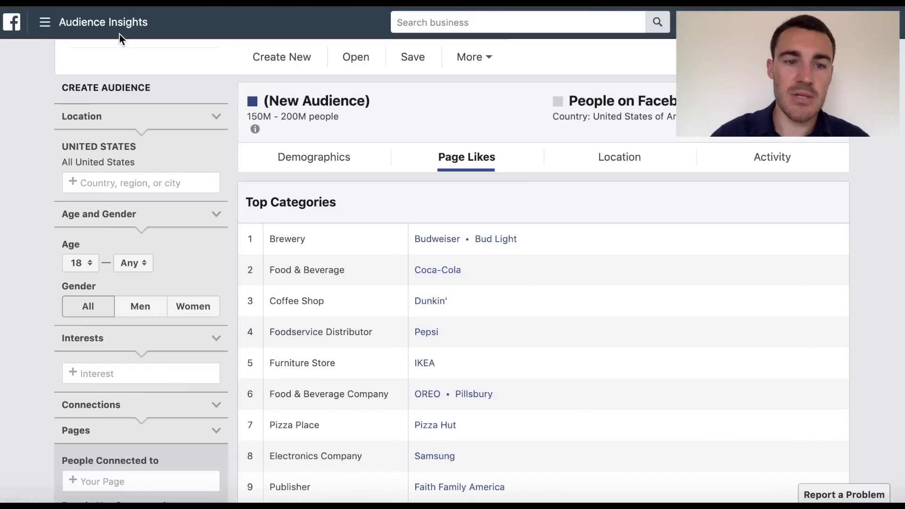
Step: Search the interests for "entrepreneur" and add Entrepreneur (magazine) to the audience
click(132, 373)
text(entrepre)
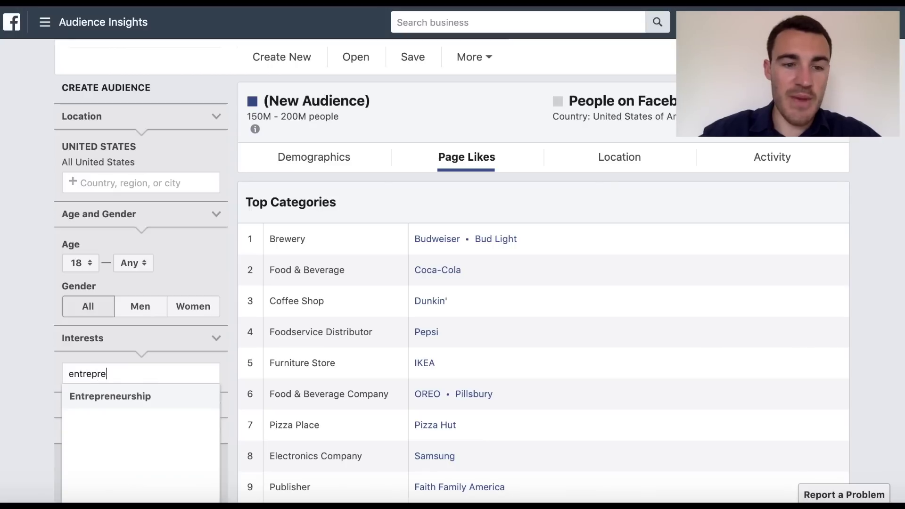
text(neur)
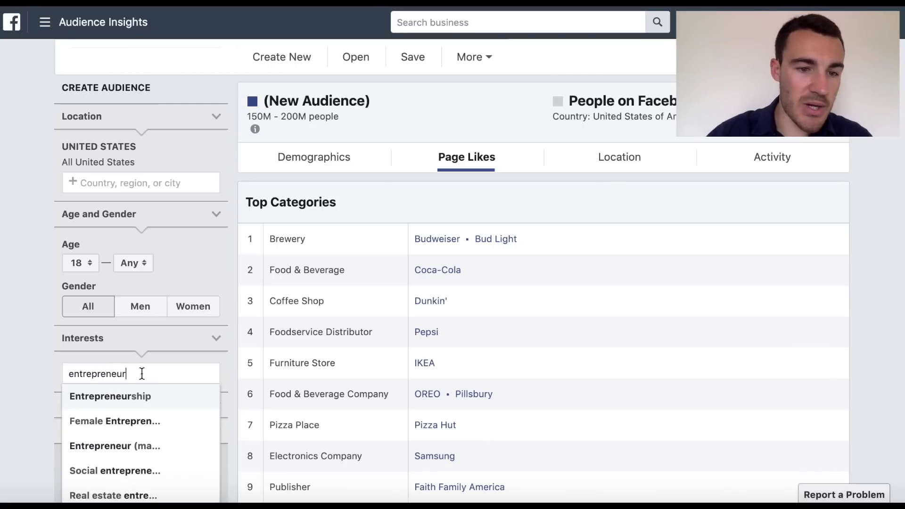
click(169, 449)
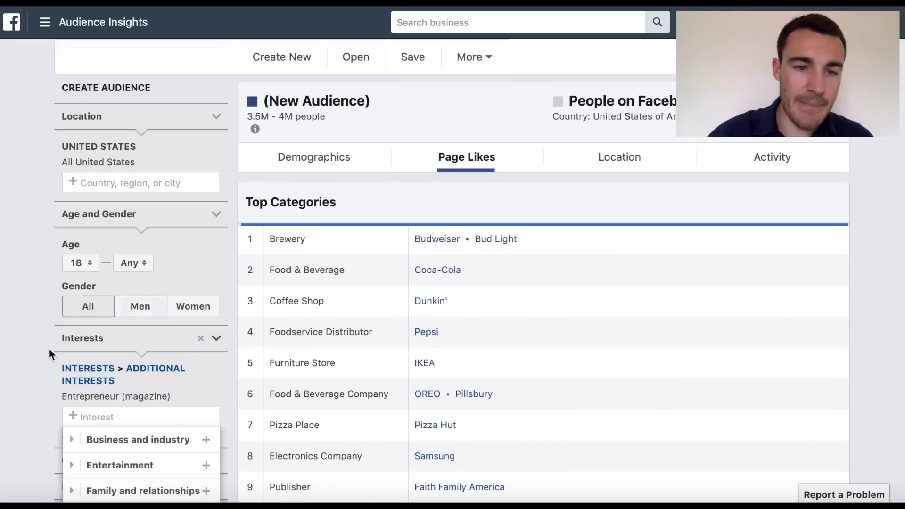
click(38, 330)
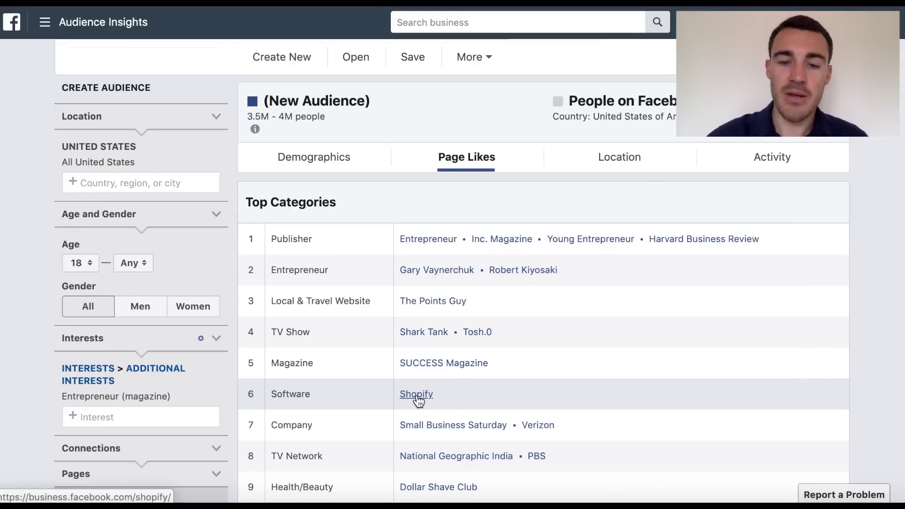
Step: Review the Top Categories and the highest-ranked Page Likes of the Entrepreneur (magazine) audience
scroll(418, 400, down, 3)
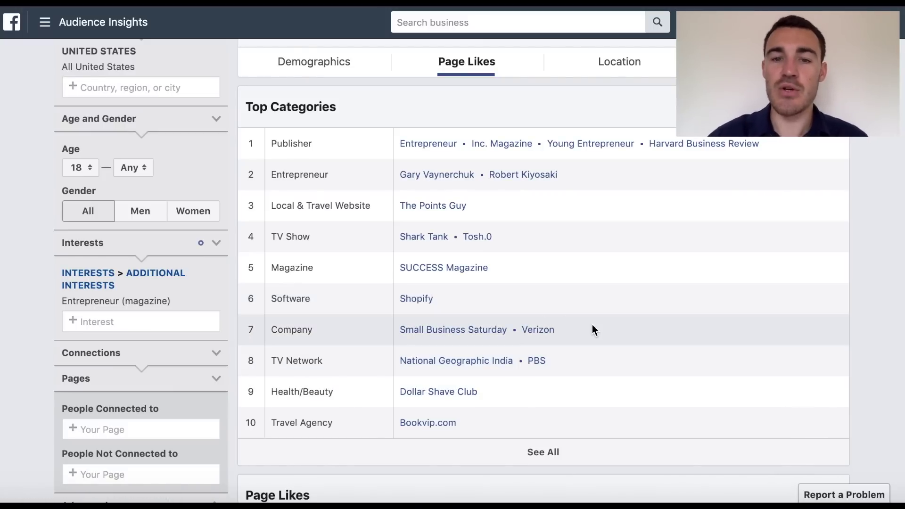
scroll(593, 325, down, 6)
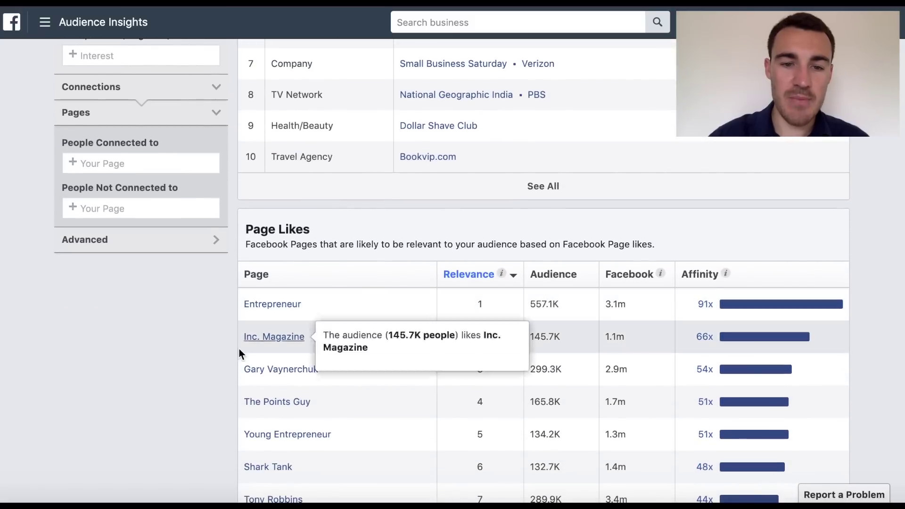
scroll(169, 397, down, 1)
mouse_move(273, 370)
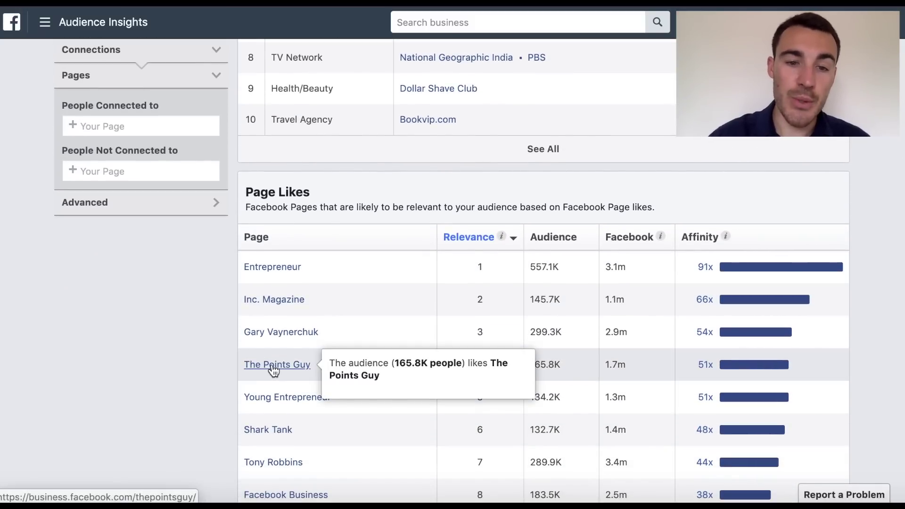
Step: Open The Points Guy's Facebook page from the Page Likes table and look through its posts, photos and videos
click(273, 367)
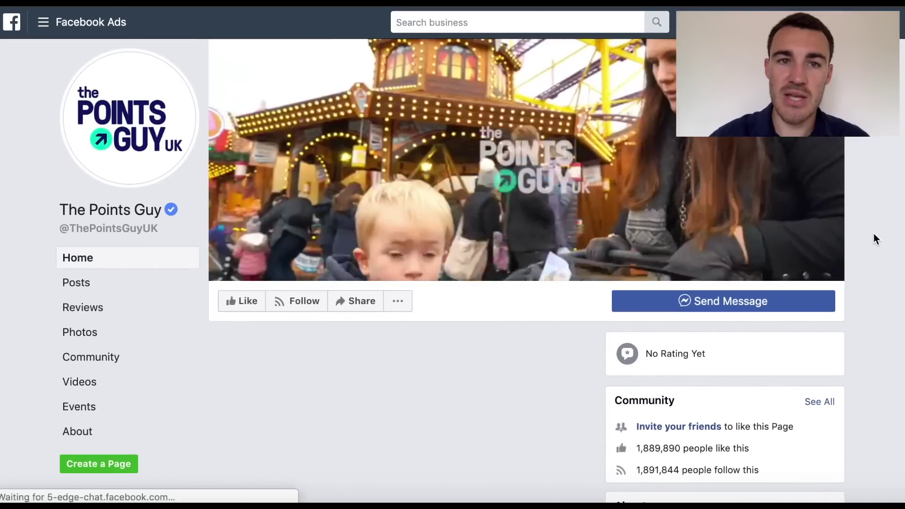
scroll(873, 233, down, 6)
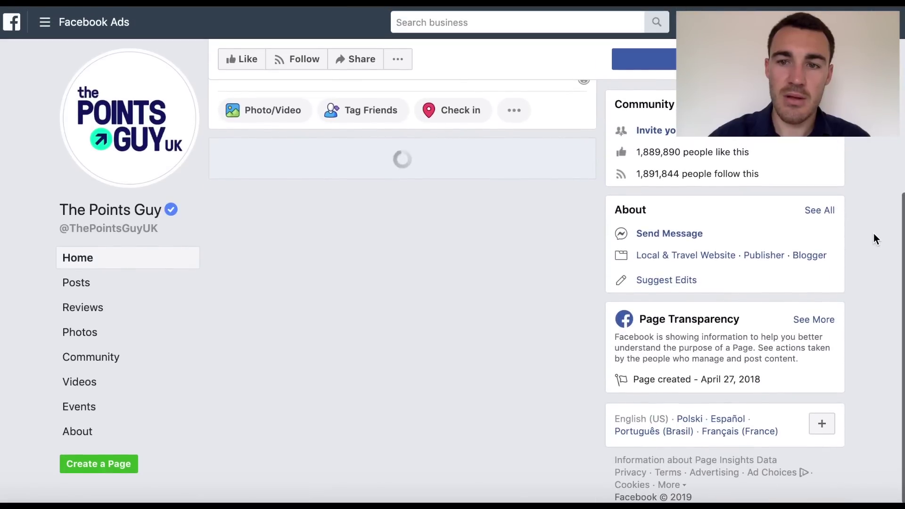
scroll(873, 234, down, 1)
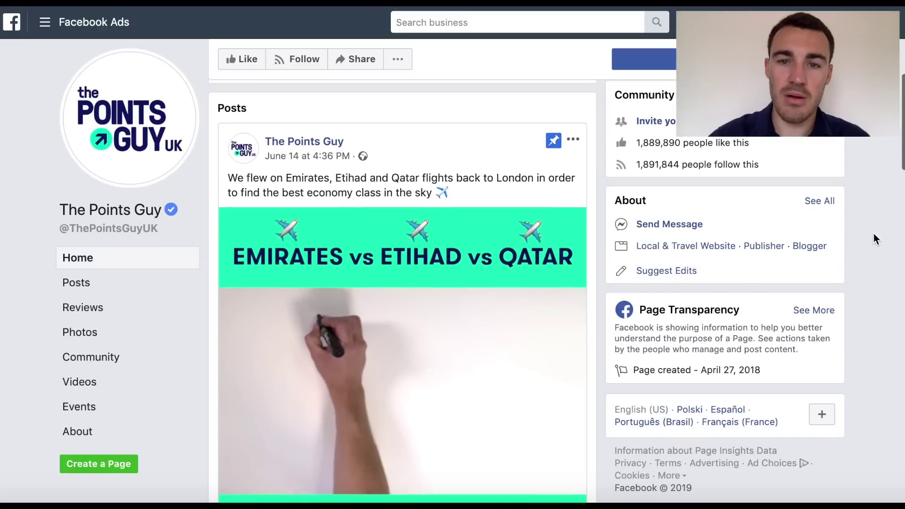
scroll(873, 234, down, 1)
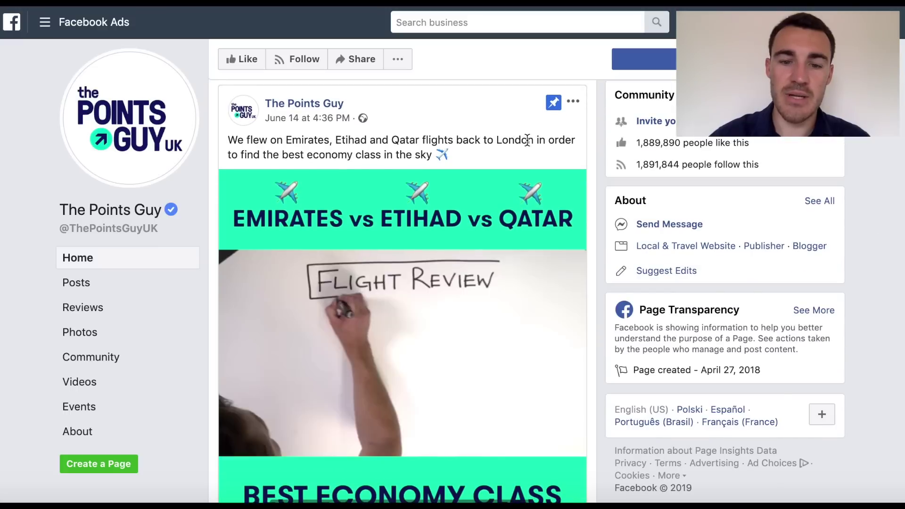
scroll(498, 247, down, 10)
scroll(451, 190, down, 13)
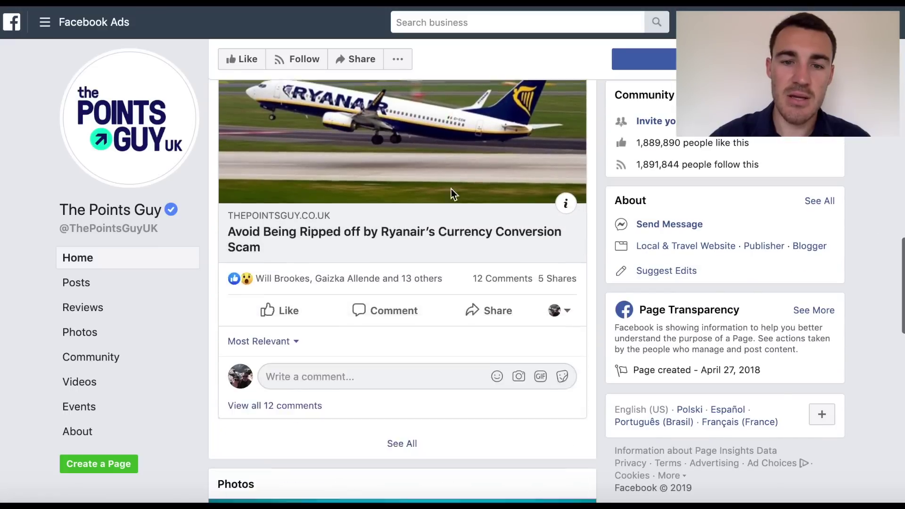
scroll(453, 195, down, 9)
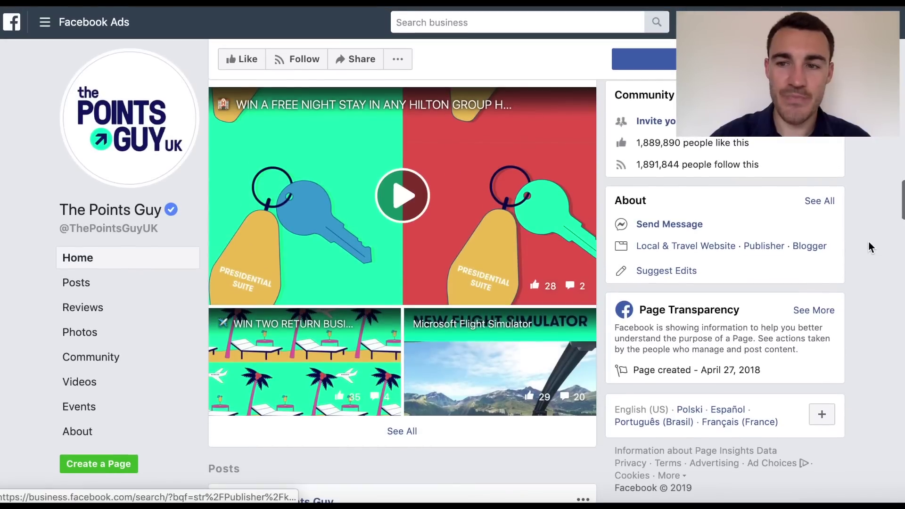
scroll(864, 243, up, 20)
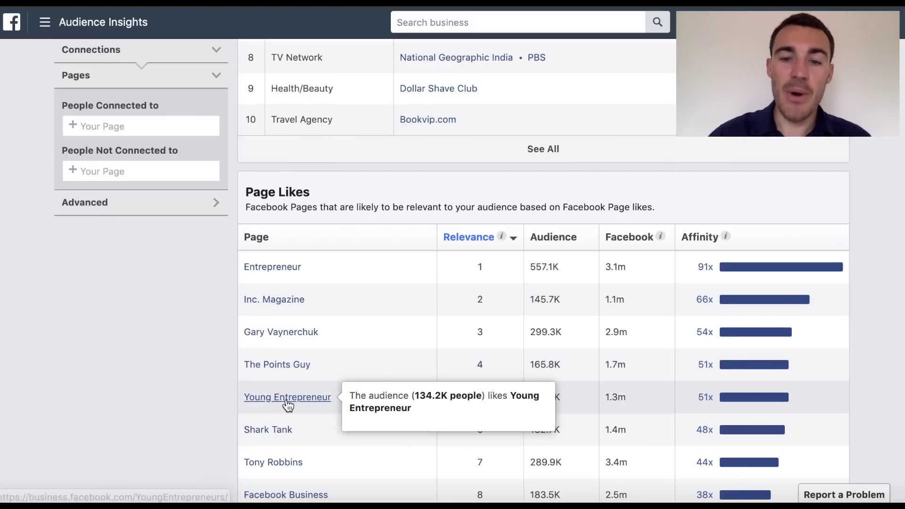
Step: Back in Audience Insights, examine the other relevant pages in the Page Likes table, from Inc. Magazine to Facebook Business
scroll(321, 311, down, 1)
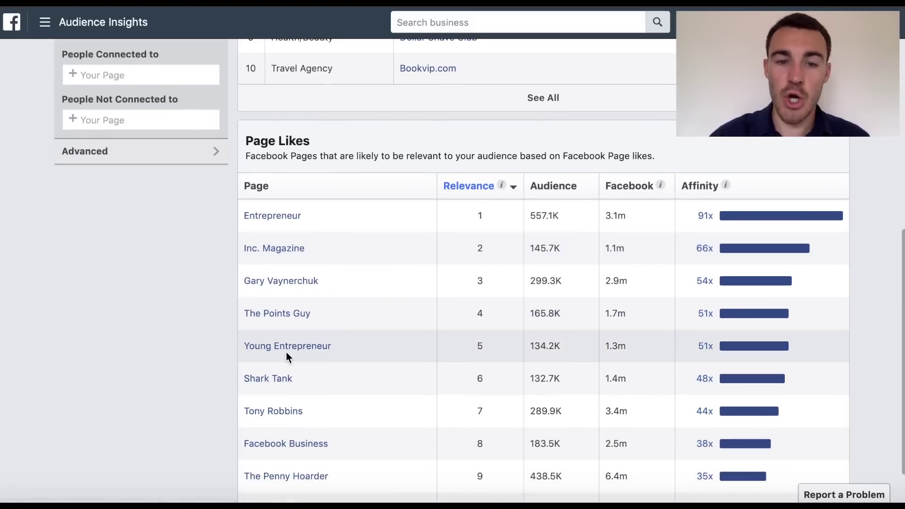
mouse_move(272, 351)
mouse_move(255, 383)
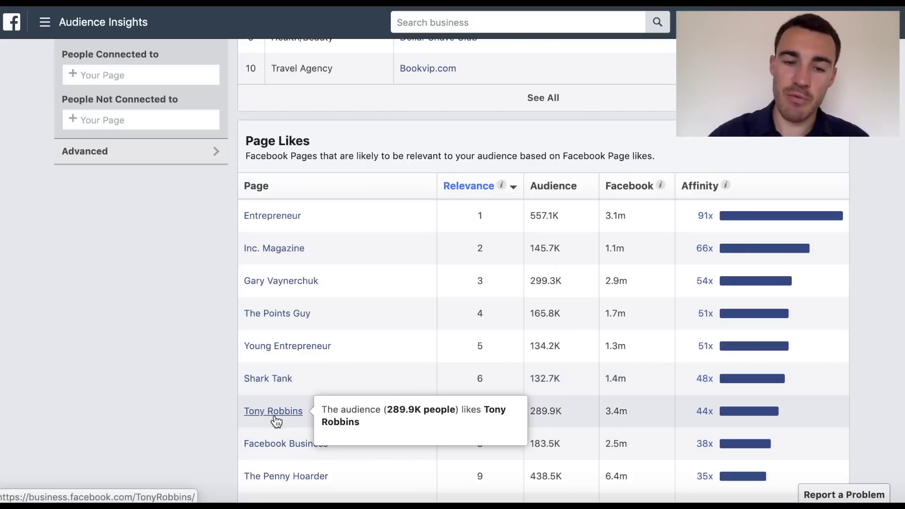
scroll(213, 420, down, 1)
mouse_move(272, 400)
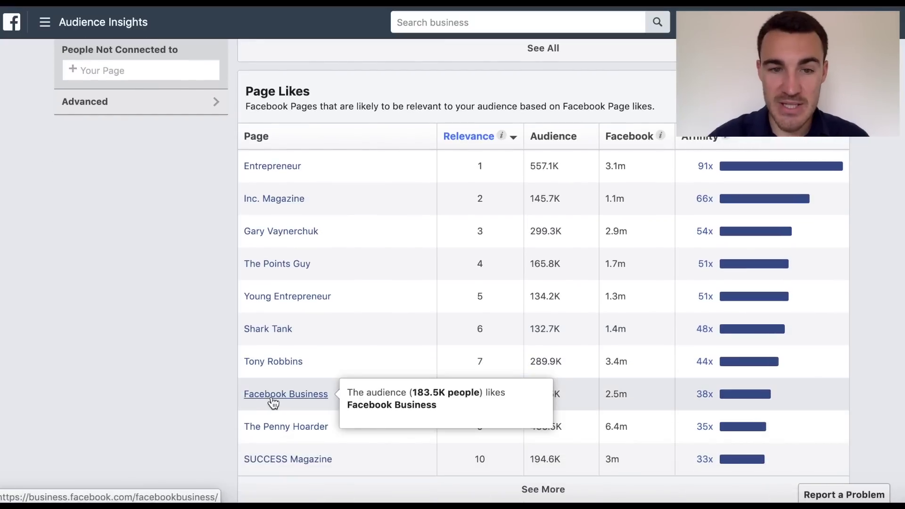
scroll(201, 369, up, 1)
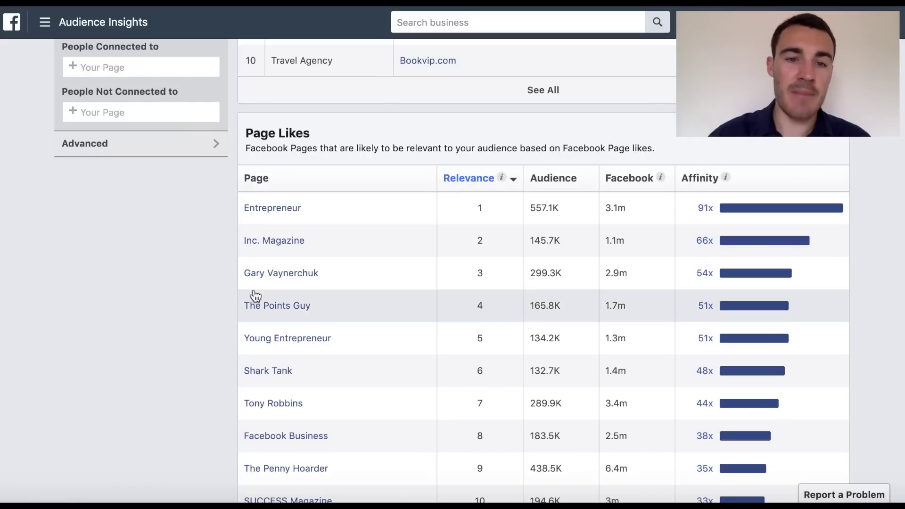
mouse_move(285, 250)
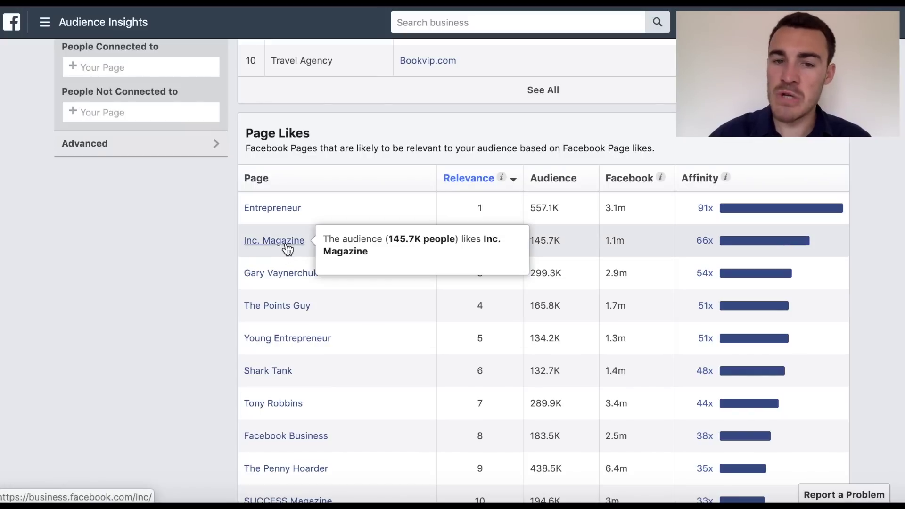
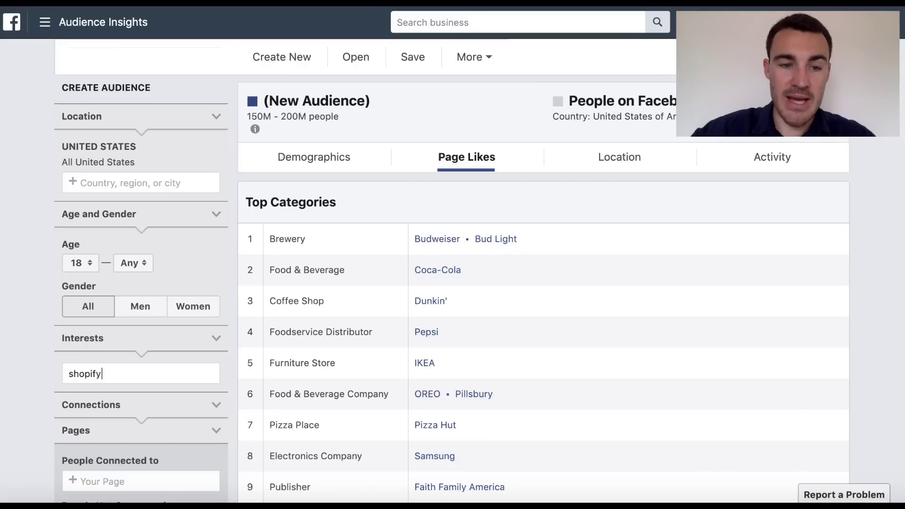
Step: Add Shopify as the audience's interest and review its Top Categories table
key(Return)
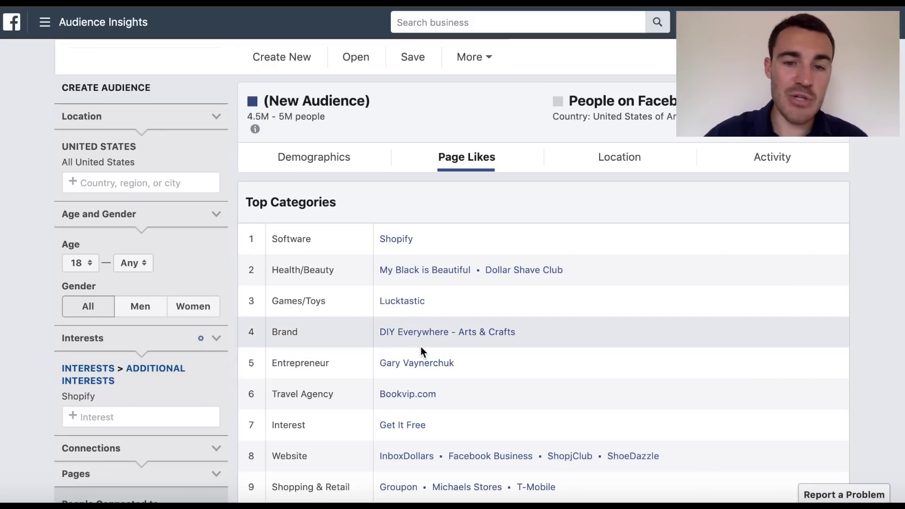
scroll(499, 279, down, 1)
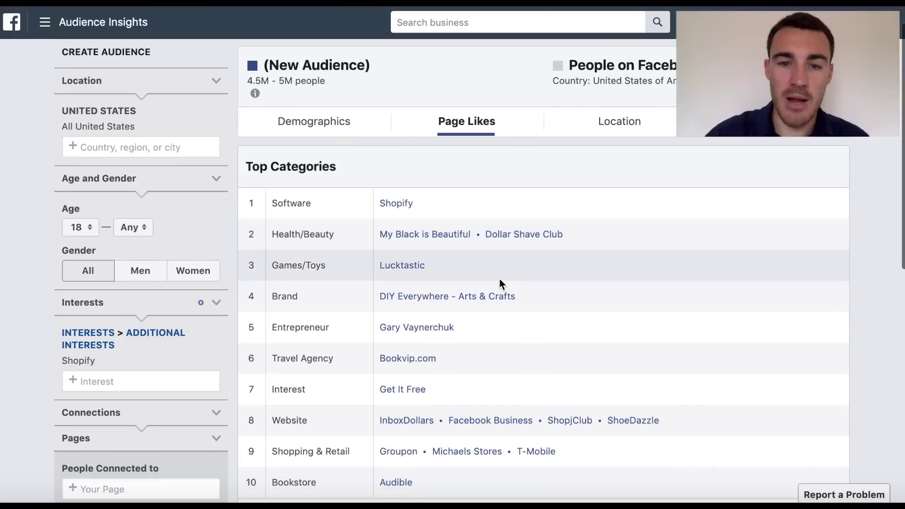
scroll(517, 271, down, 1)
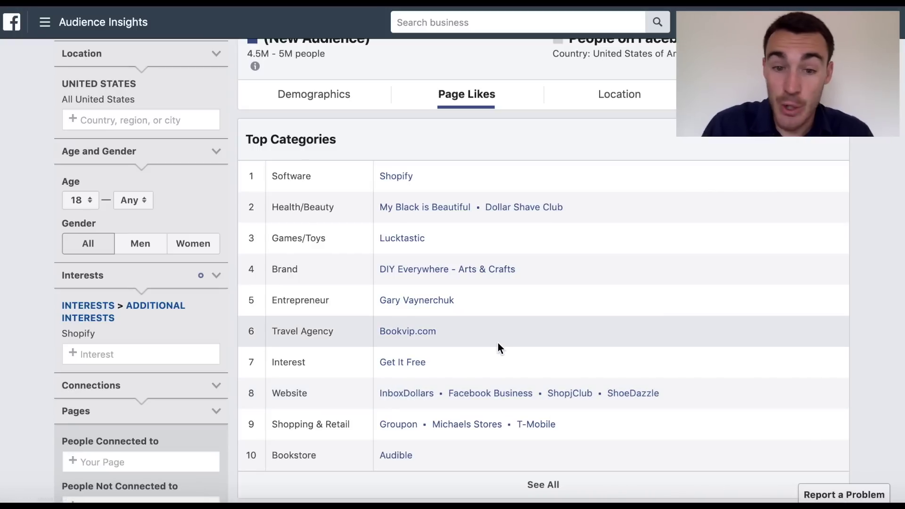
scroll(471, 339, down, 3)
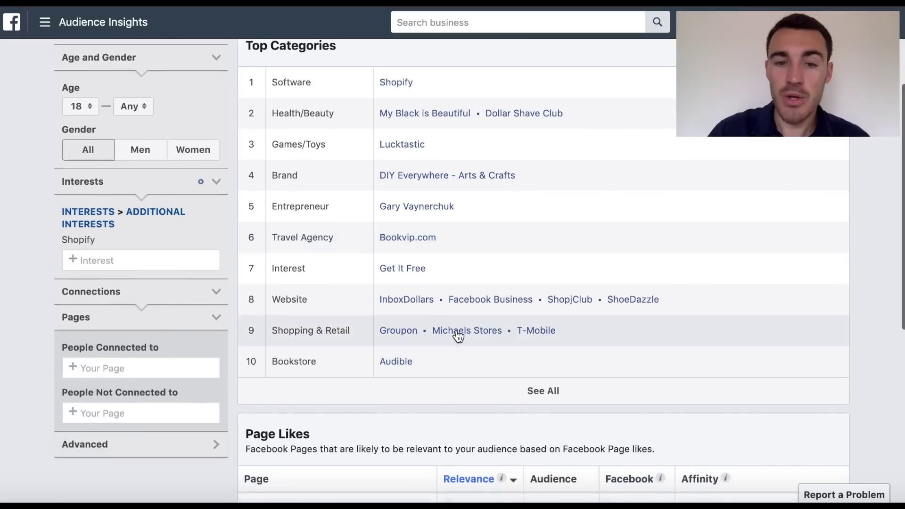
Step: Open InboxDollars' Facebook page from the Website category and look through its page information and posts
click(408, 304)
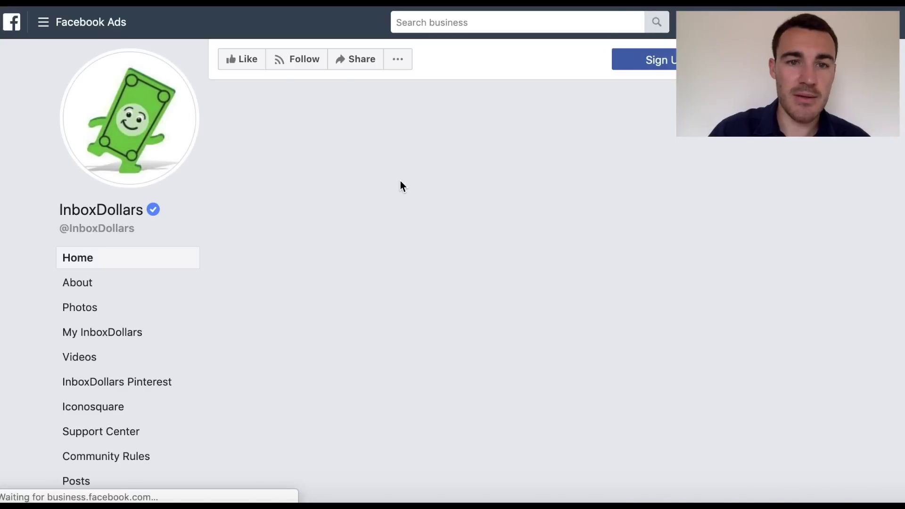
scroll(516, 254, down, 2)
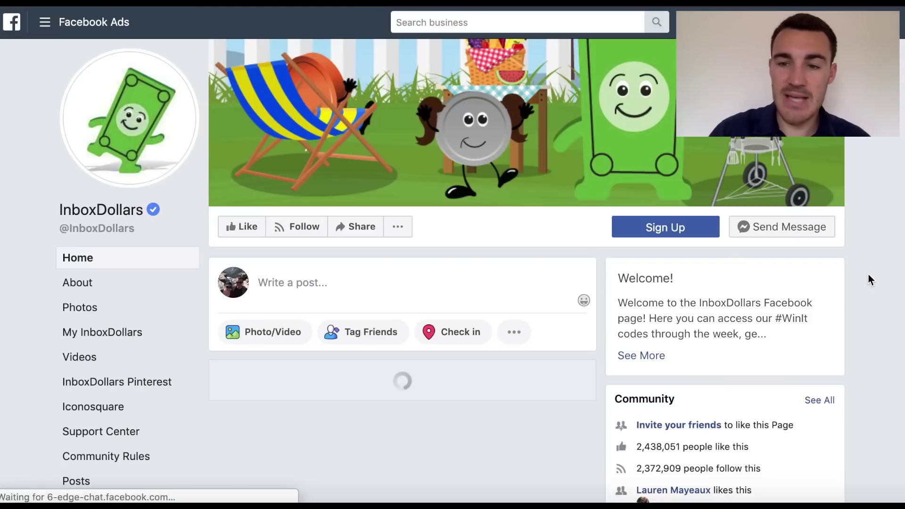
scroll(836, 293, down, 1)
scroll(853, 281, down, 10)
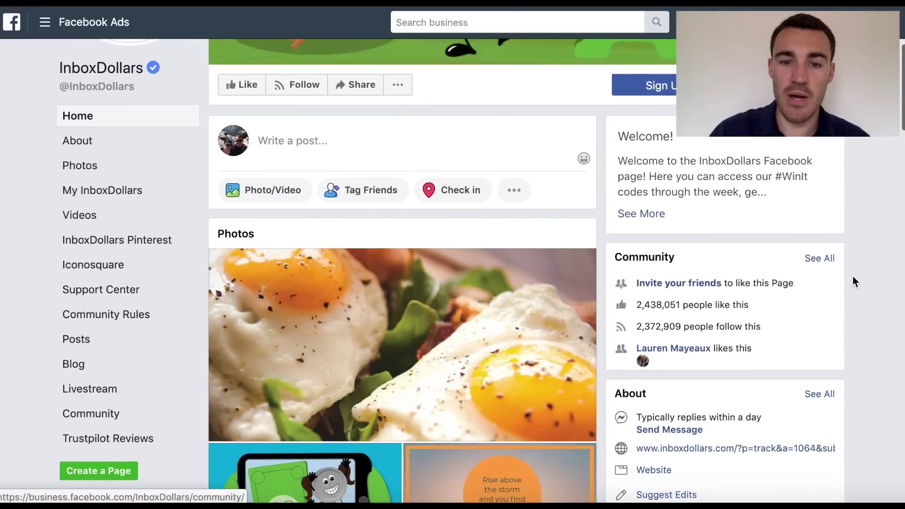
scroll(855, 281, down, 5)
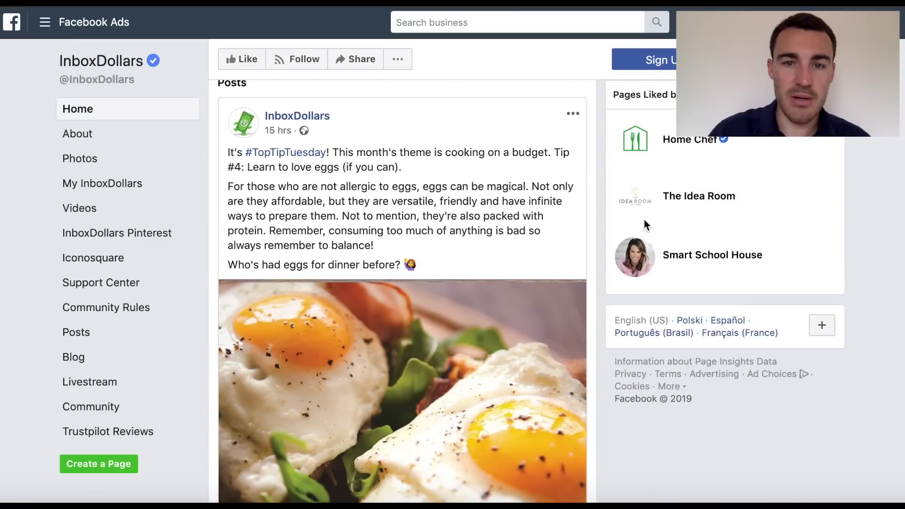
scroll(527, 199, down, 10)
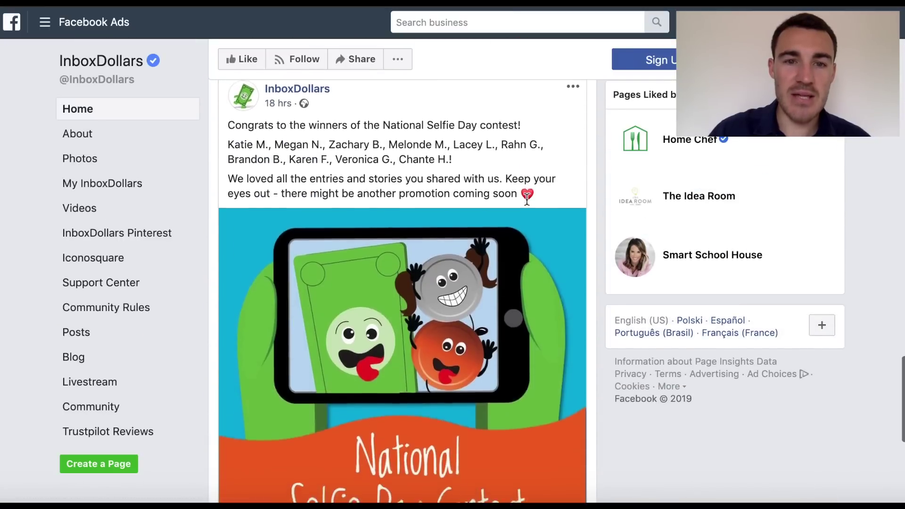
scroll(395, 138, down, 7)
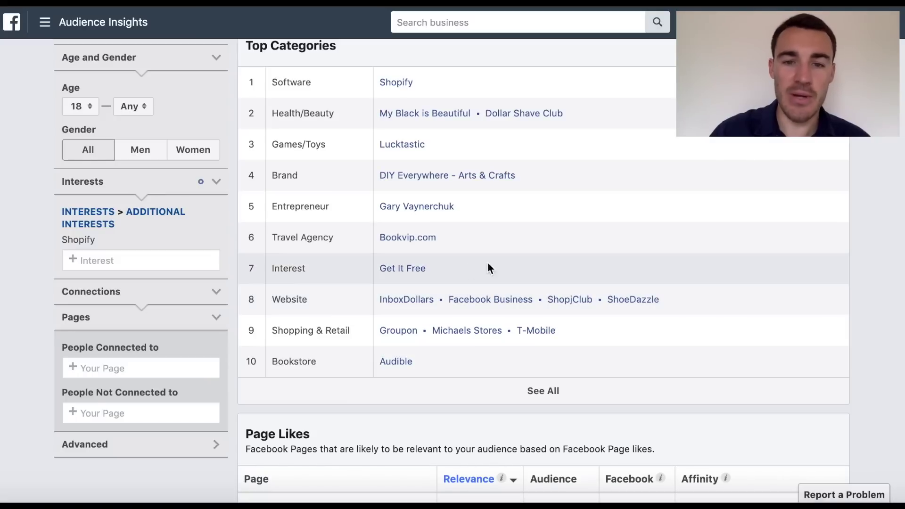
Step: Return to Audience Insights and examine the relevant pages and affinities in the Shopify audience's Page Likes table
scroll(533, 259, down, 1)
scroll(623, 298, down, 6)
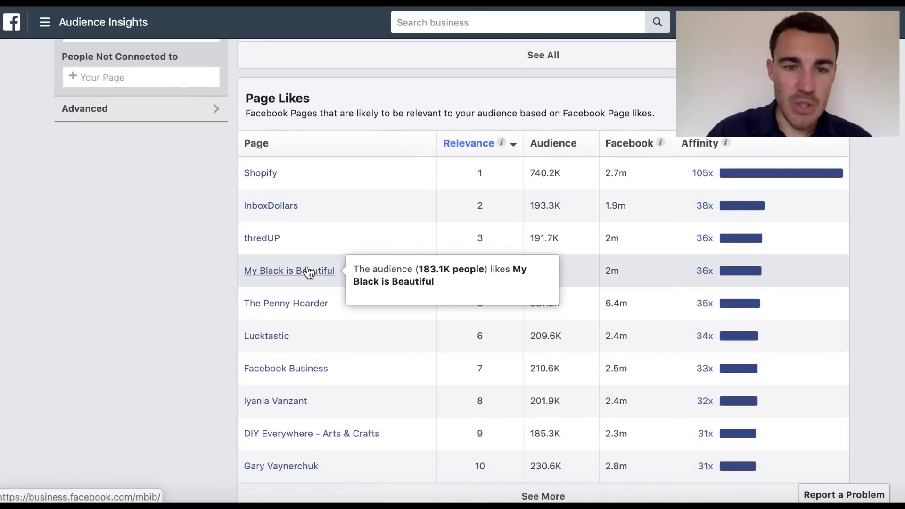
mouse_move(273, 443)
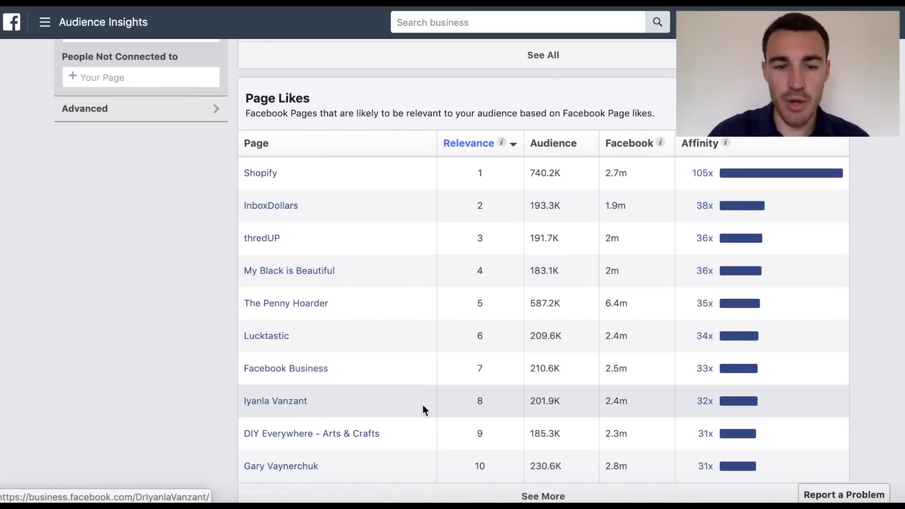
scroll(403, 389, down, 1)
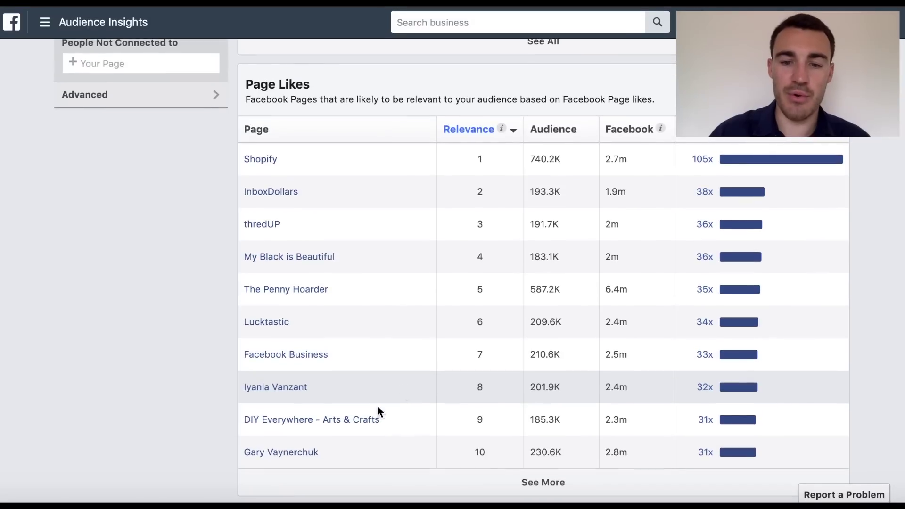
scroll(389, 372, up, 9)
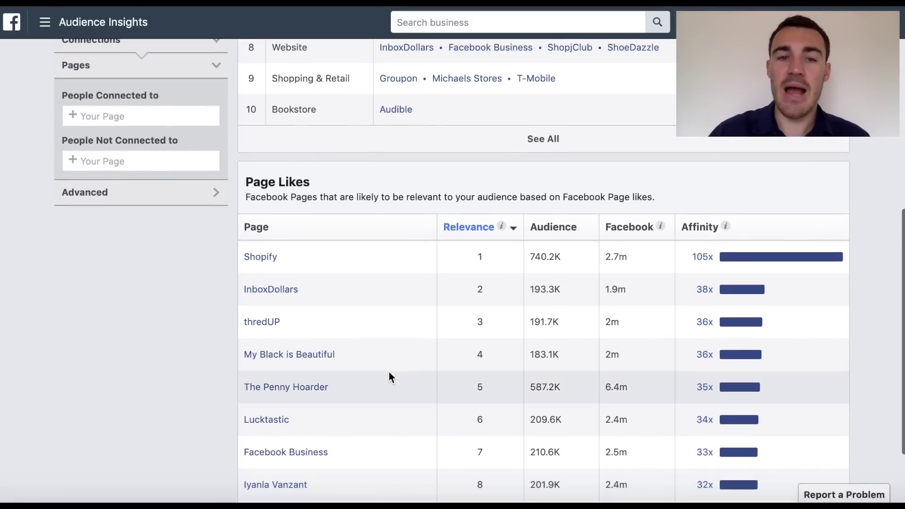
scroll(389, 372, up, 3)
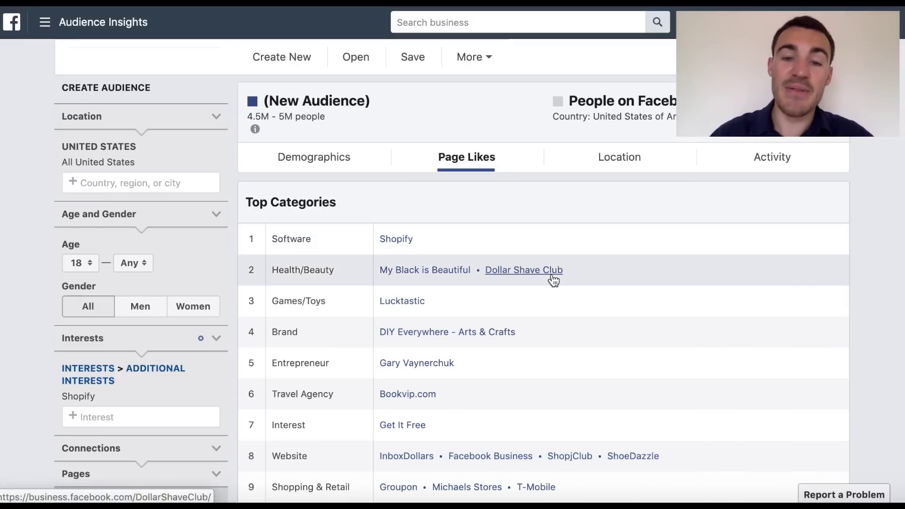
Step: Replace the Shopify interest with Facebook for Business by searching the interests for "Facebook Business"
scroll(647, 310, down, 1)
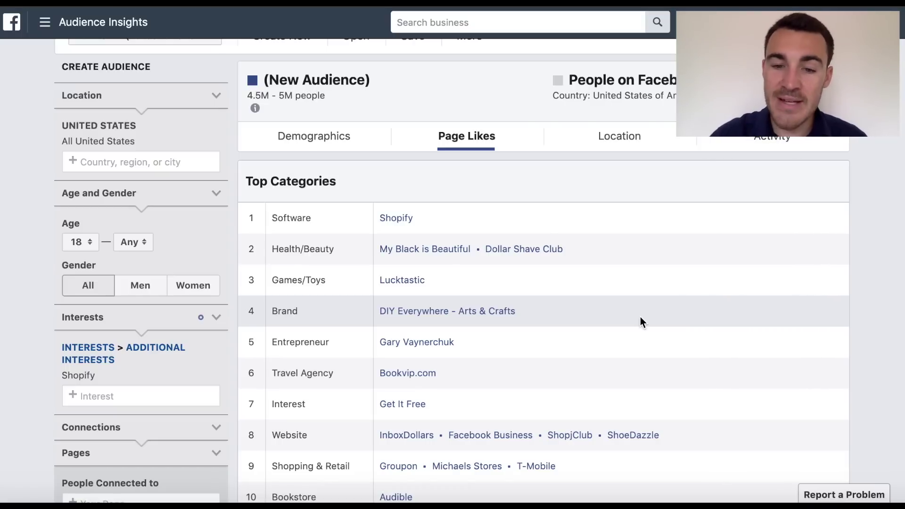
mouse_move(212, 386)
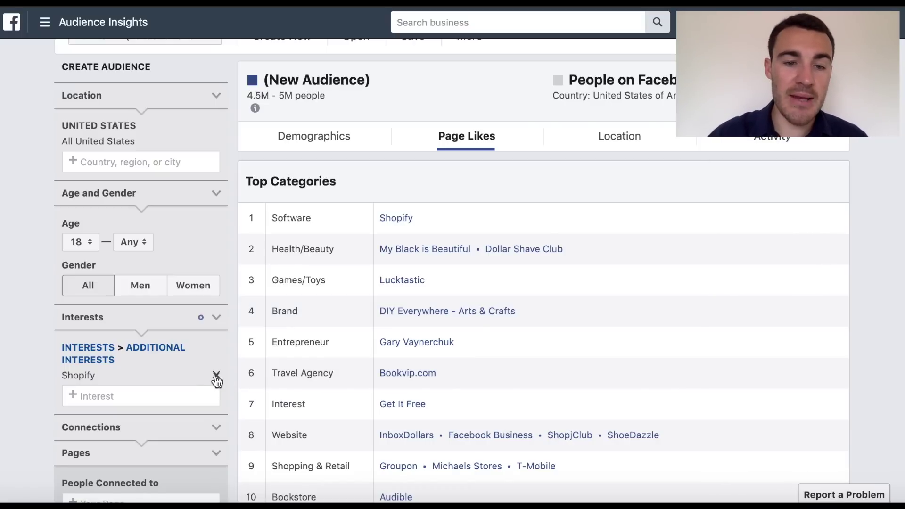
click(217, 380)
click(127, 354)
text(Facebook Business)
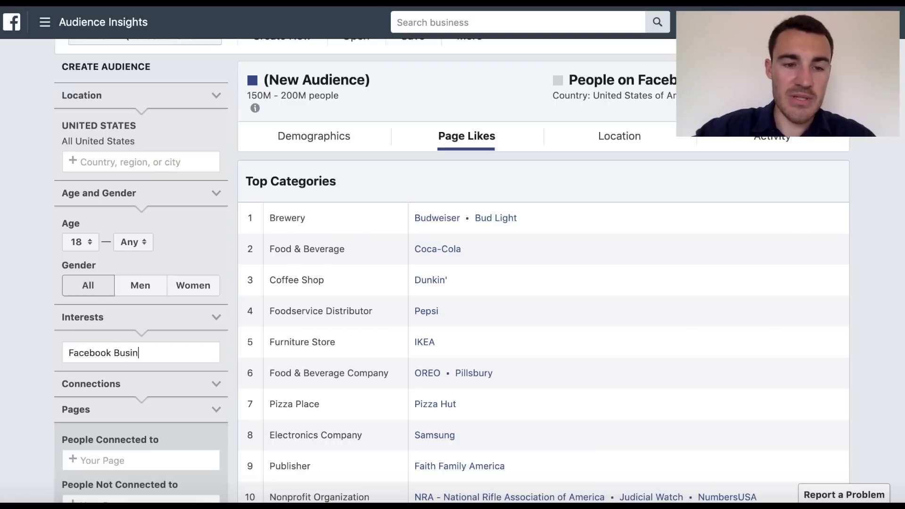
click(139, 380)
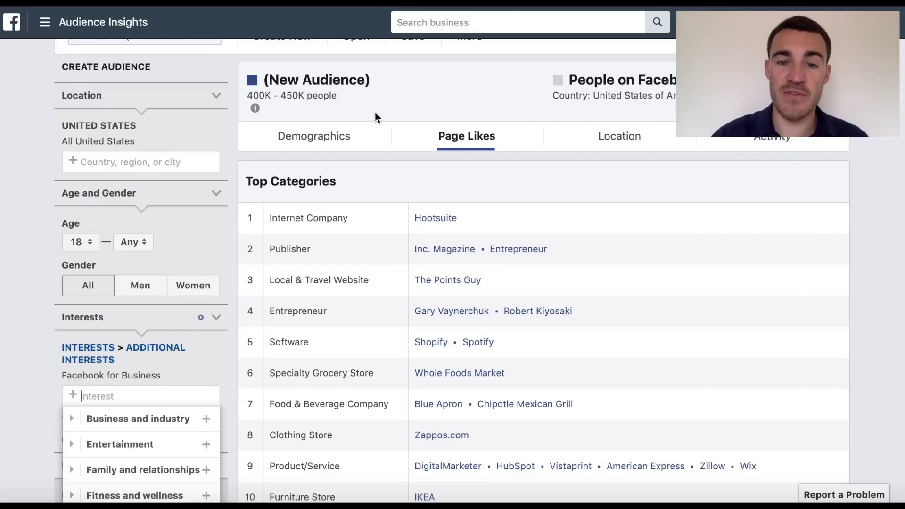
Step: Replace the Facebook for Business interest with Gary Vaynerchuk and review the audience's size and Top Categories
scroll(152, 378, down, 2)
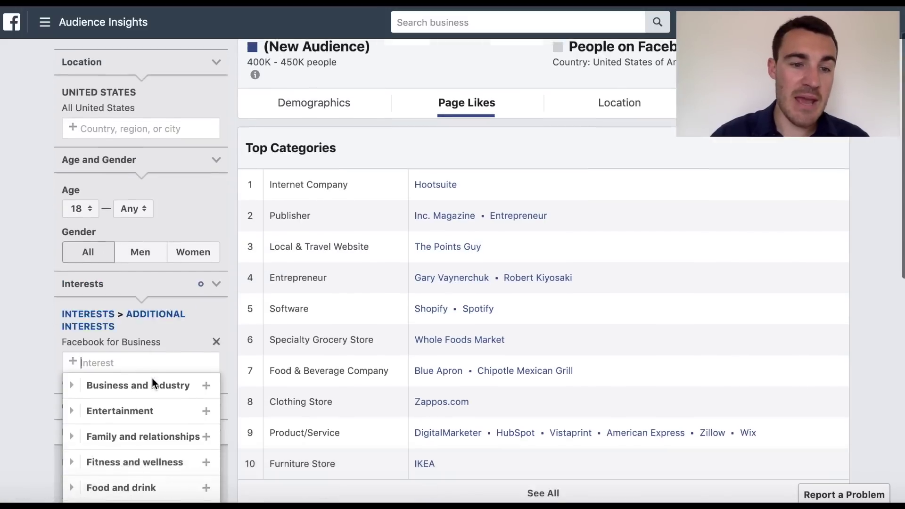
click(214, 323)
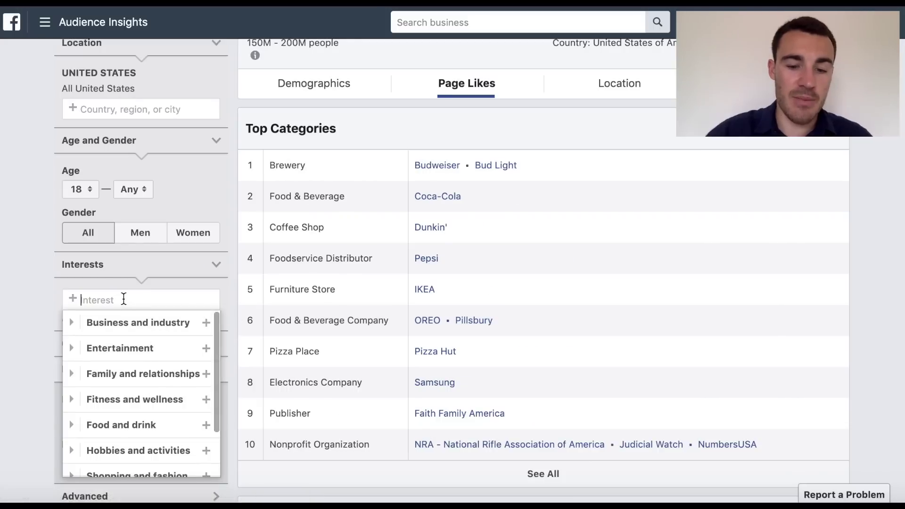
text(gary vayner)
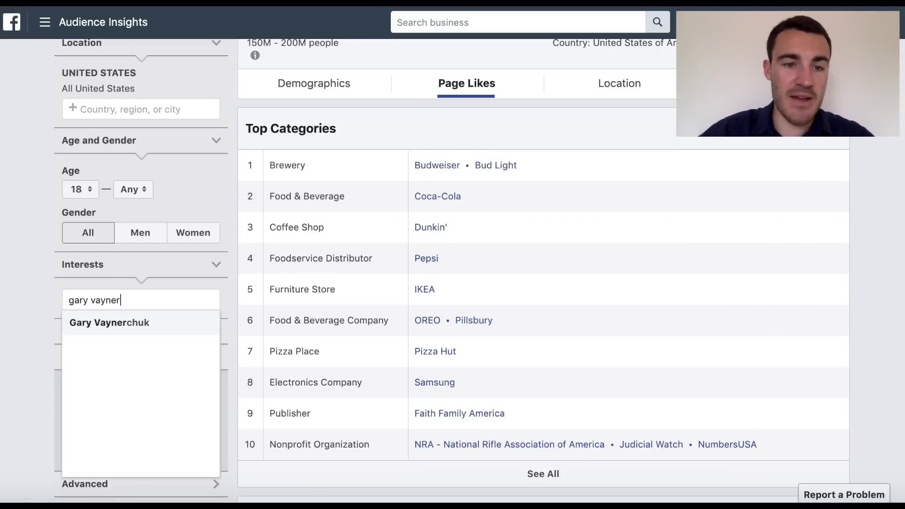
click(138, 325)
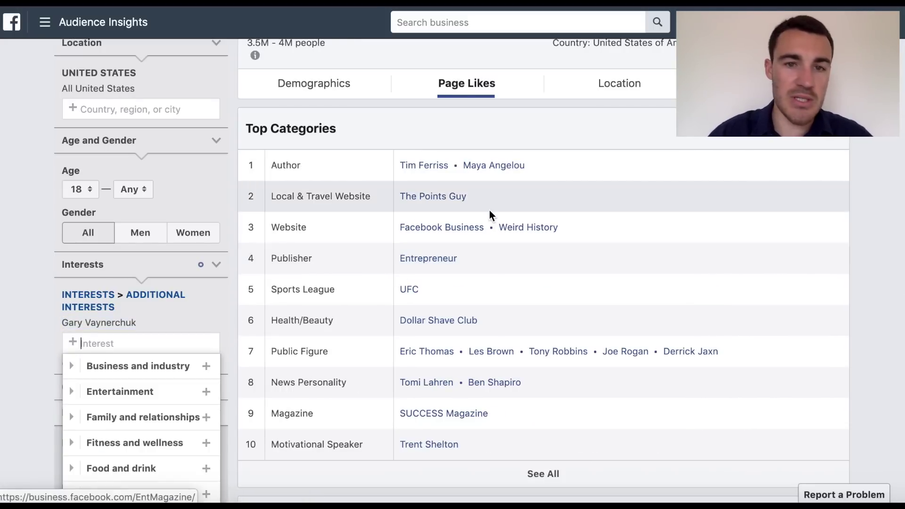
scroll(490, 210, up, 2)
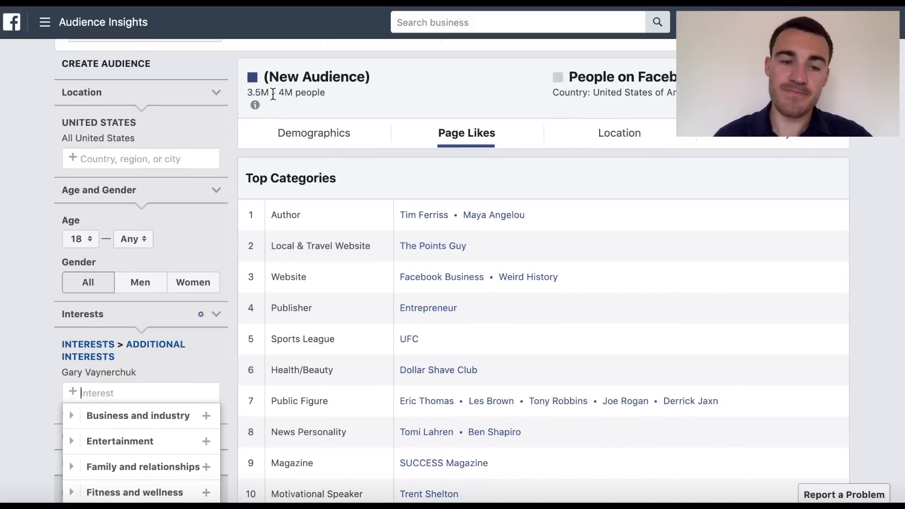
click(568, 155)
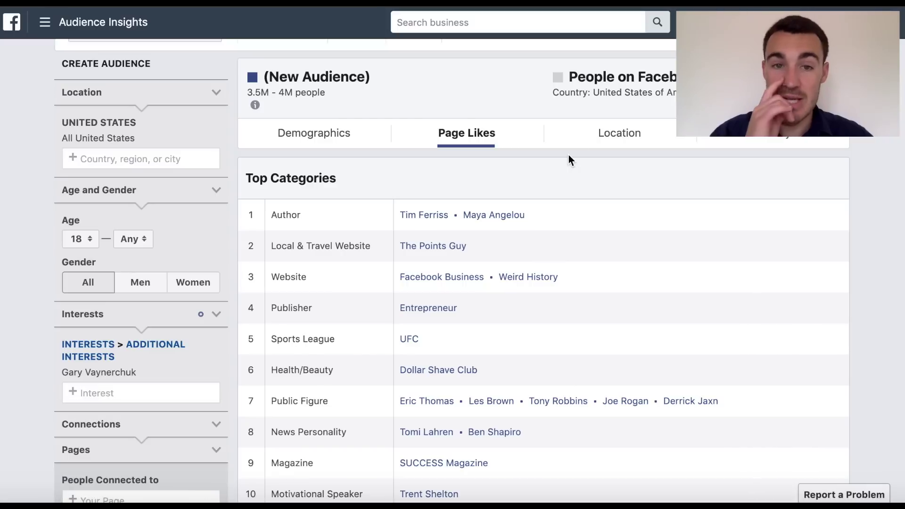